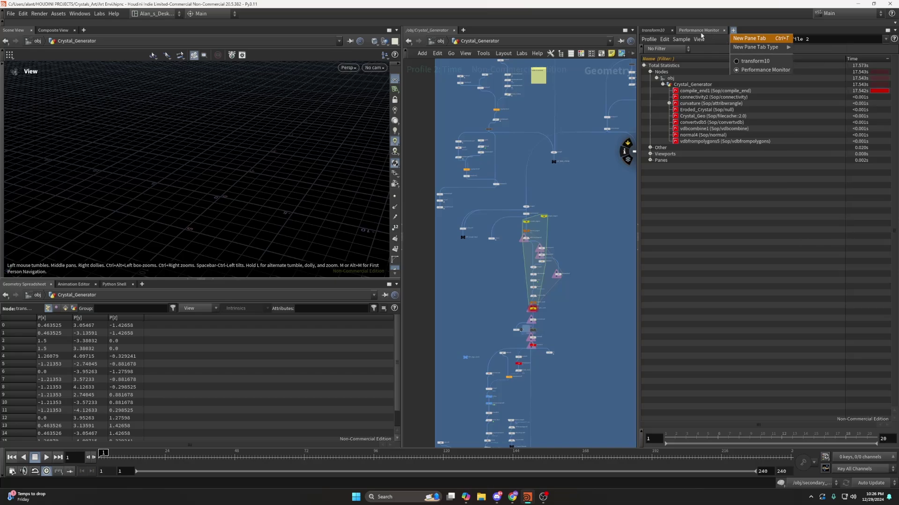
- Record a new Performance Monitor profile while displaying the convertvdb5 node above Eroded_Crystal, and stop the recording
mouse_move(744, 48)
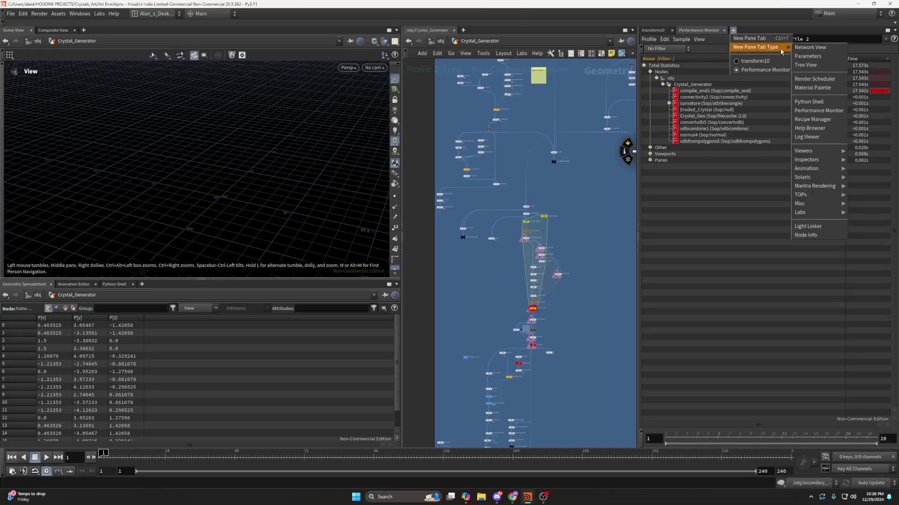
left_click(814, 112)
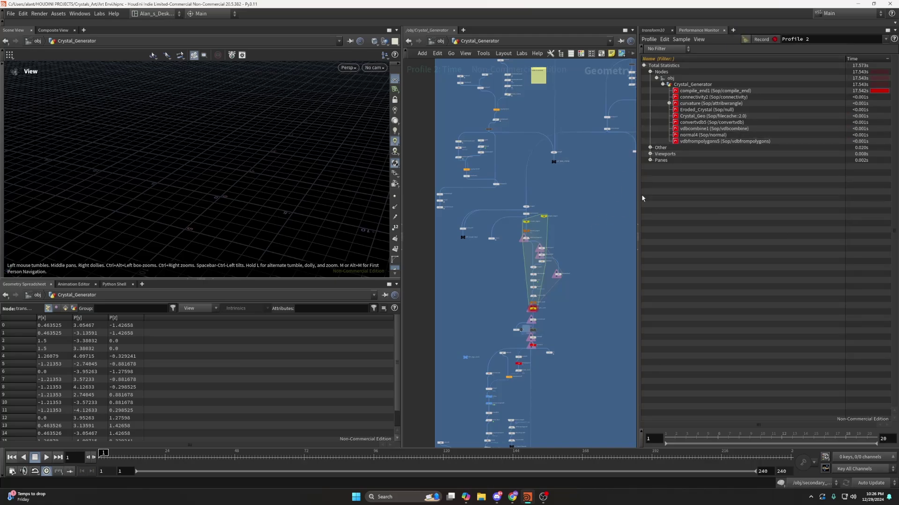
scroll(564, 213, "down", 4)
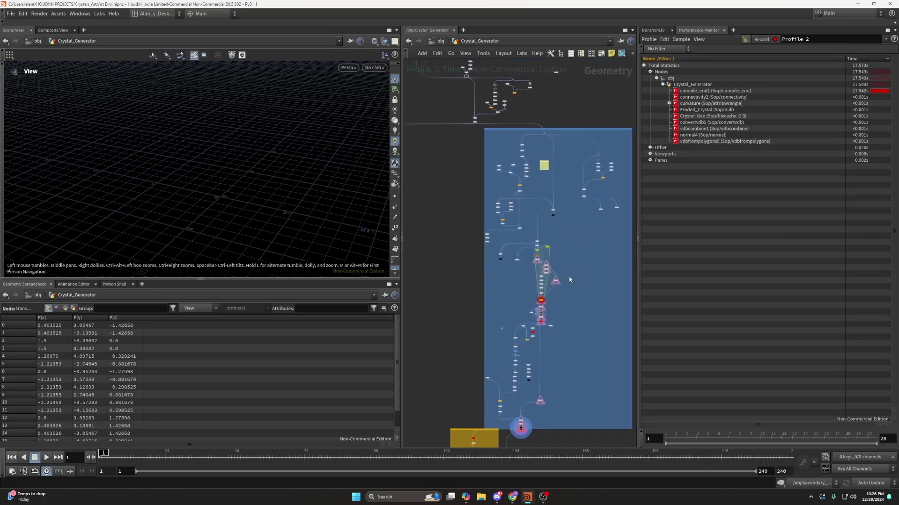
scroll(570, 280, "up", 3)
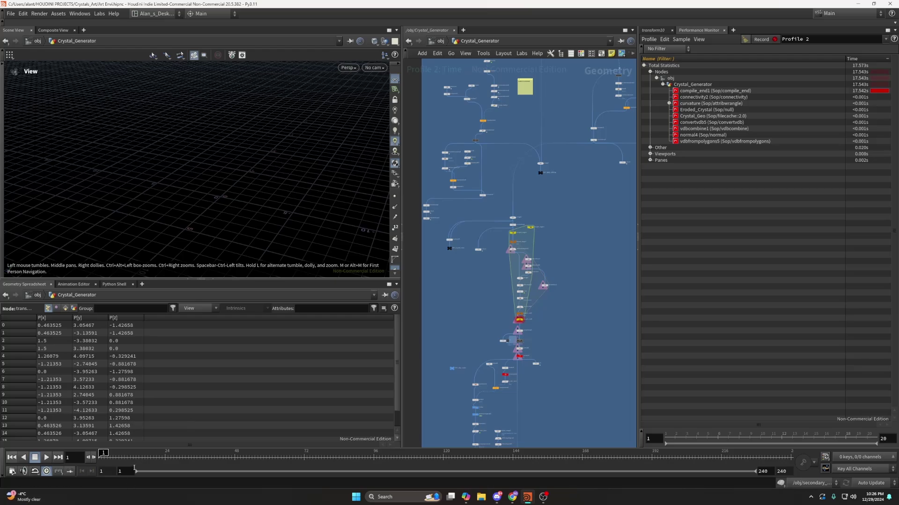
mouse_move(532, 228)
middle_click_drag(554, 345, 583, 128)
scroll(523, 325, "up", 5)
left_click(759, 39)
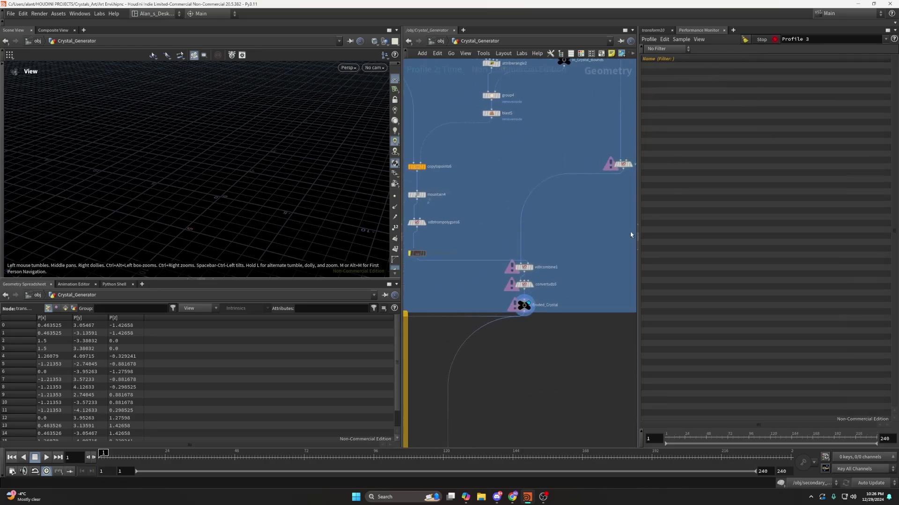
scroll(523, 328, "up", 4)
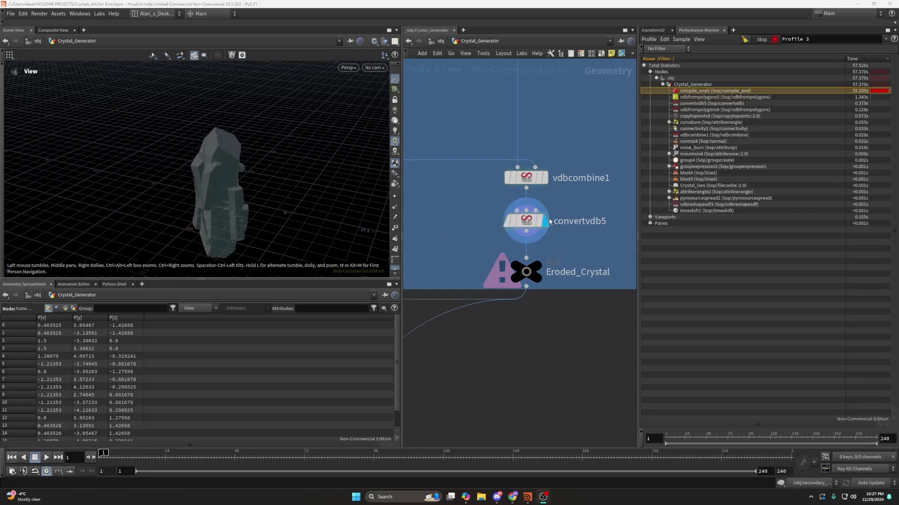
left_click(761, 39)
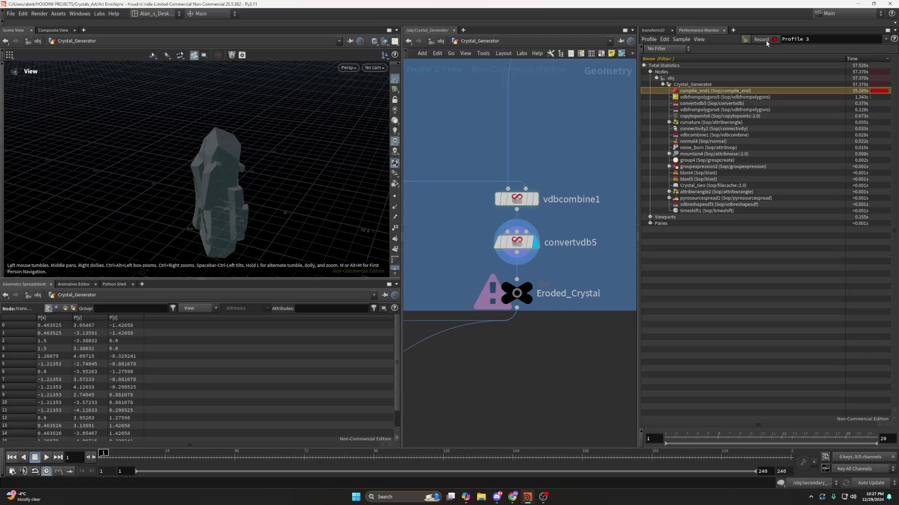
- Widen the Performance Monitor pane and bring the nodes feeding Eroded_Crystal into view in the network
middle_click_drag(591, 155, 569, 174)
left_click_drag(637, 93, 613, 96)
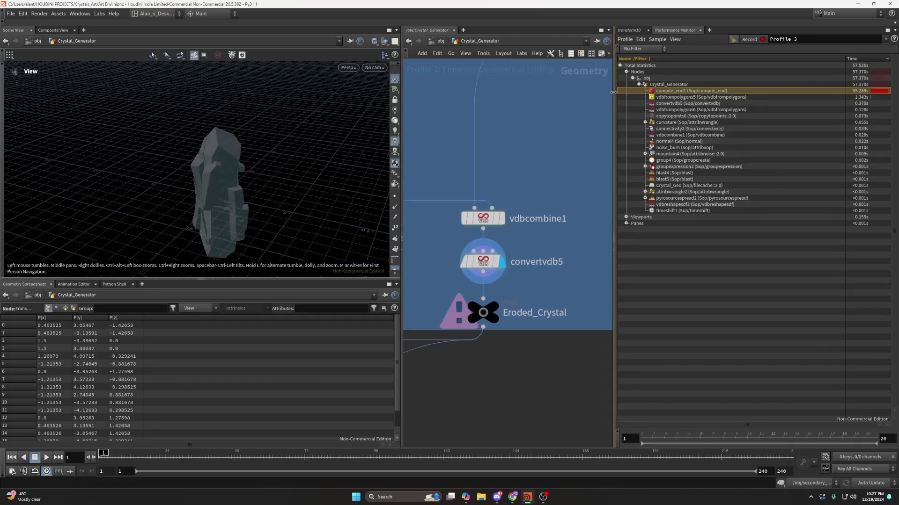
middle_click_drag(536, 134, 504, 164)
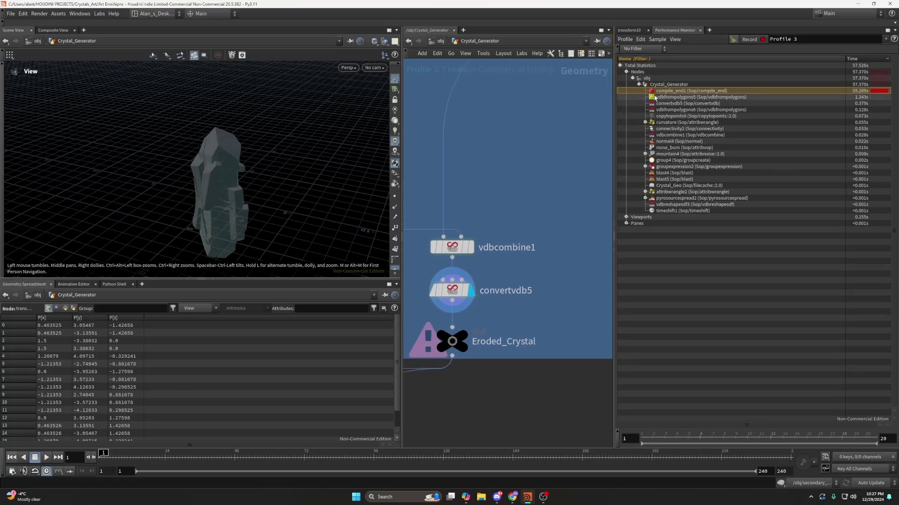
key("h")
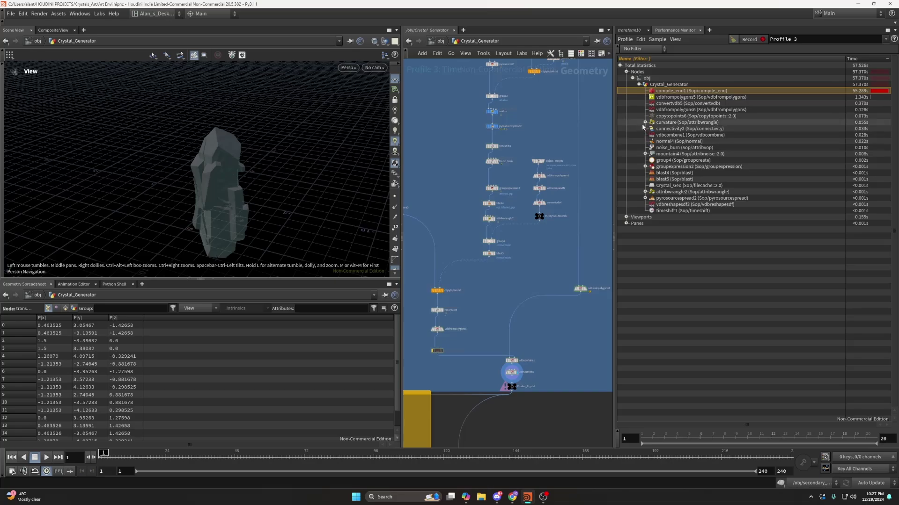
- Examine the timing entries of curvature, mountain4 and vdbfrompolygons5 in the recorded profile, ending on compile_end1
left_click(645, 122)
left_click(645, 122)
left_click(645, 154)
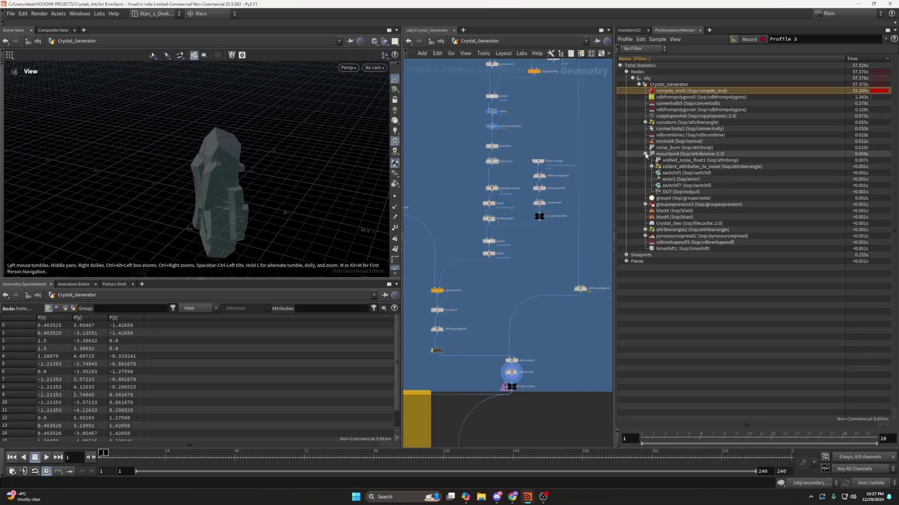
left_click(651, 167)
left_click(651, 167)
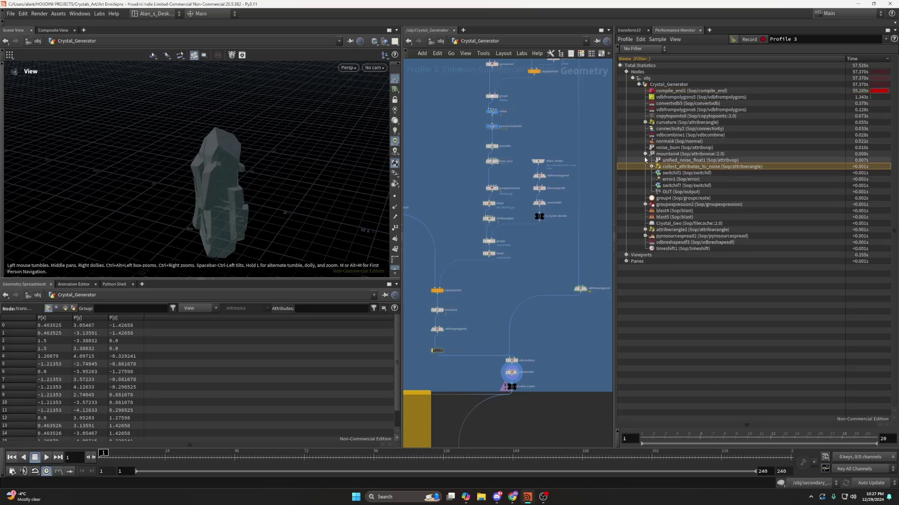
left_click(645, 154)
left_click(665, 97)
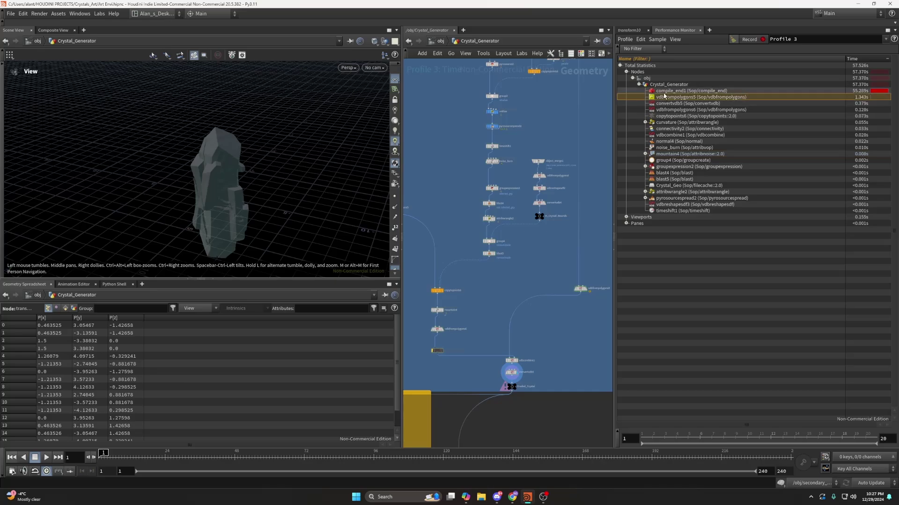
left_click(663, 91)
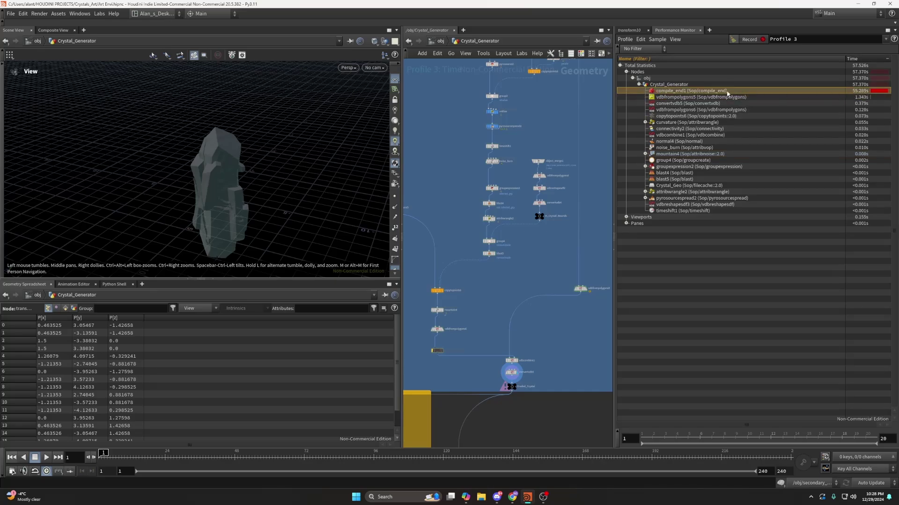
- Locate the compile block in the network and examine the nodes inside its for-each loop
scroll(558, 77, "down", 2)
mouse_move(557, 78)
middle_mouse_down()
mouse_move(560, 369)
mouse_move(511, 363)
middle_mouse_up()
scroll(520, 187, "down", 1)
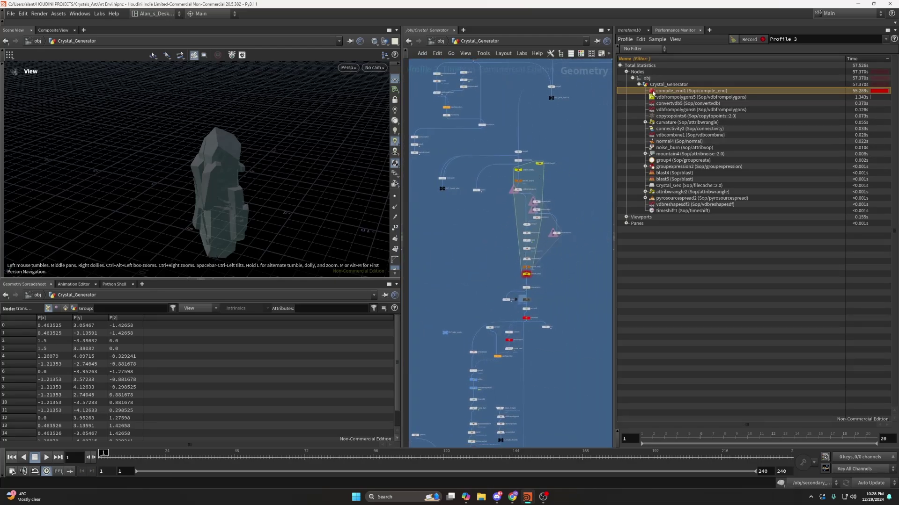
scroll(539, 197, "up", 4)
middle_click_drag(539, 196, 539, 140)
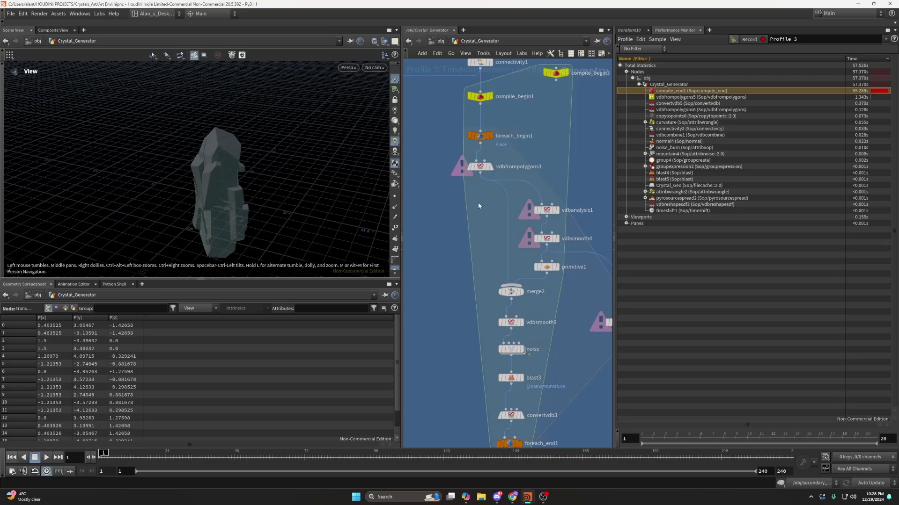
scroll(466, 218, "down", 4)
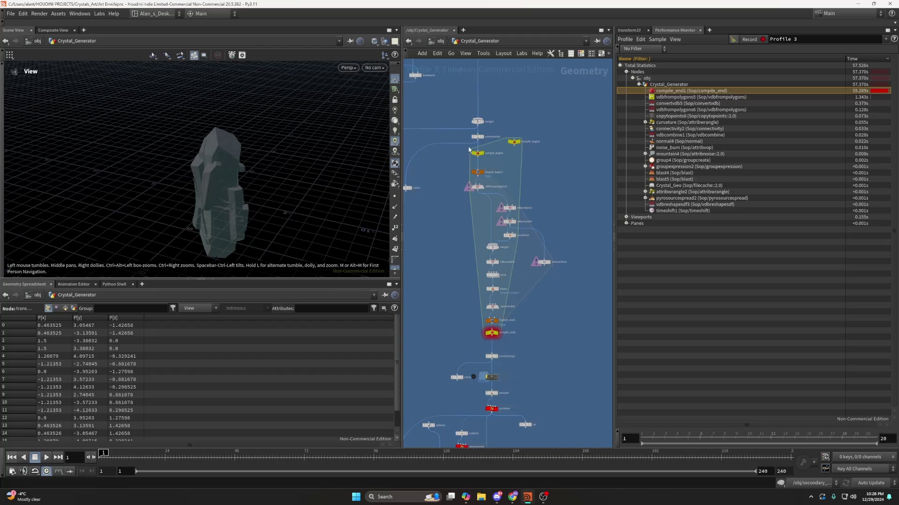
key("Tab")
type("wra")
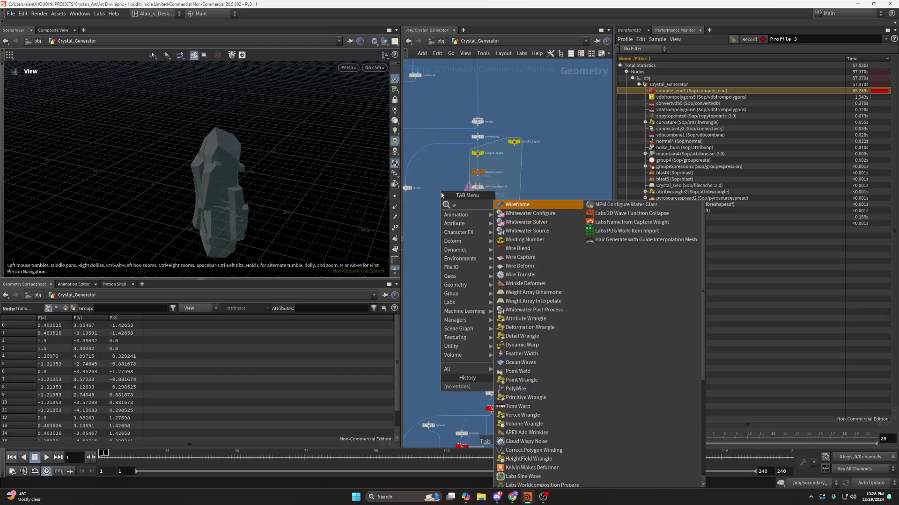
key("Return")
left_click(432, 219)
left_click(632, 30)
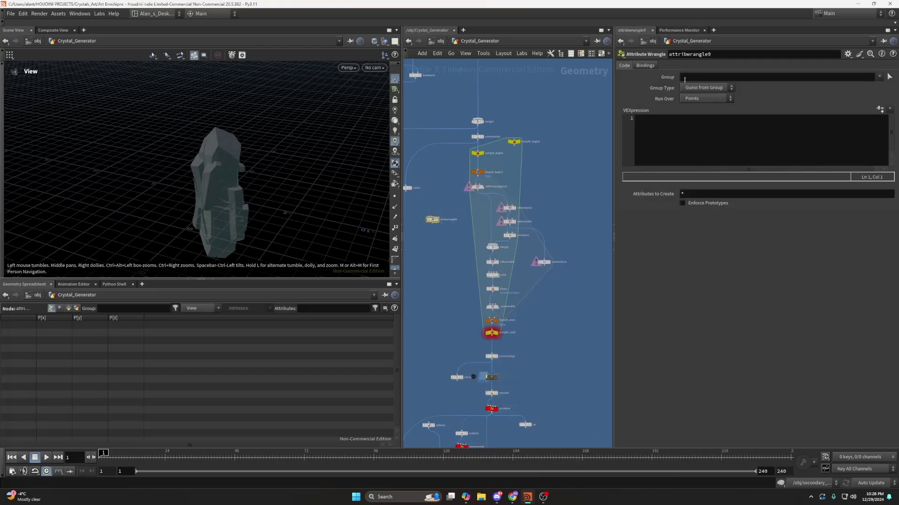
left_click_drag(435, 220, 436, 223)
left_click_drag(435, 226, 436, 229)
key("Delete")
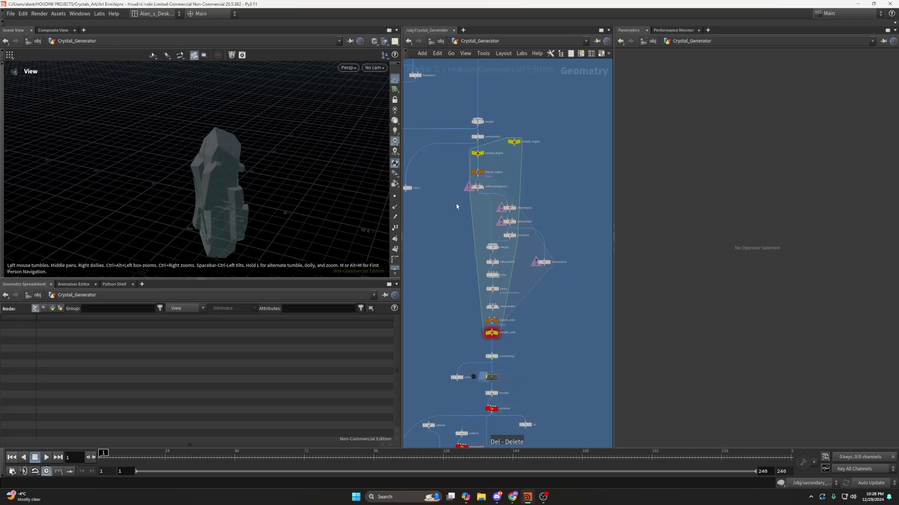
- Reopen the recorded profile, select the nodes inside the compile block and shift them slightly upward in the network
left_click(679, 31)
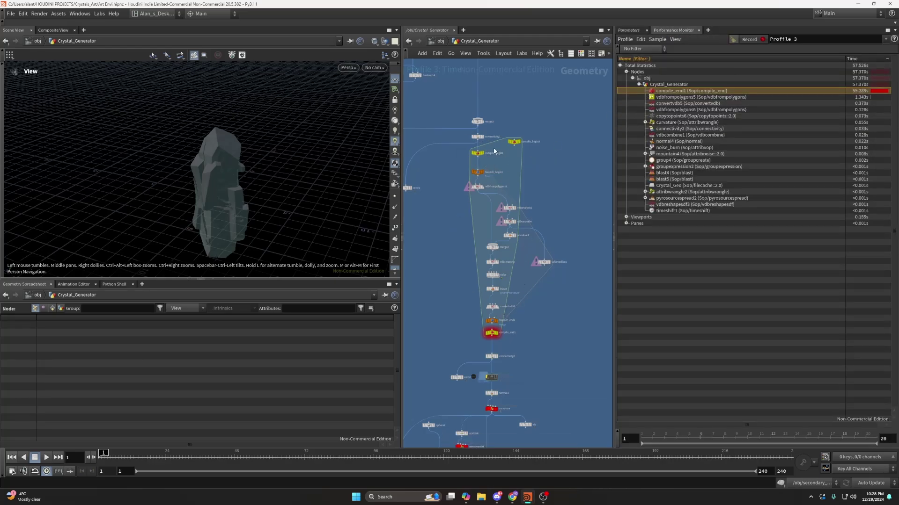
left_click_drag(457, 166, 578, 314)
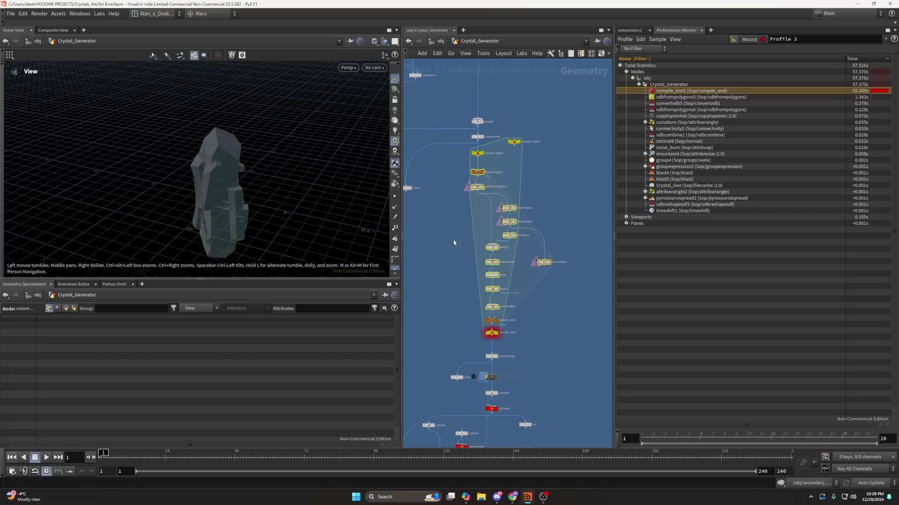
left_click_drag(477, 173, 477, 169)
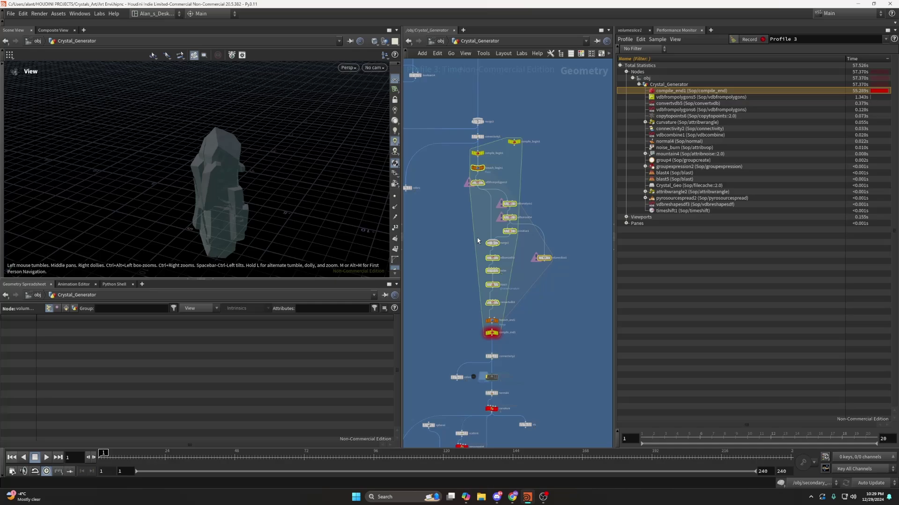
left_click(478, 183)
left_click_drag(451, 164, 575, 312)
left_click_drag(439, 166, 585, 326)
left_click(430, 221)
middle_click_drag(446, 198, 441, 229)
- Check the compile_begin1 and compile_end1 nodes in the network against the compile_end1 entry in the profile
left_click(471, 184)
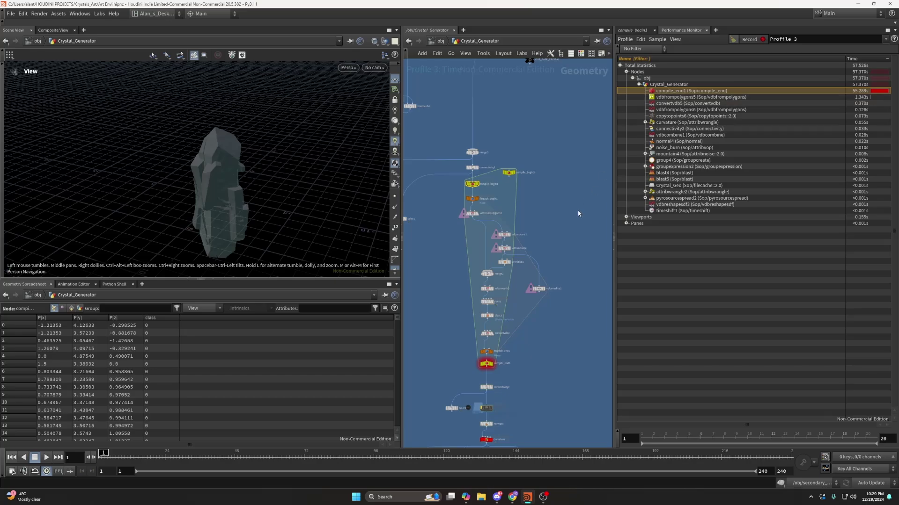
middle_click_drag(454, 359, 465, 318)
left_click(498, 323)
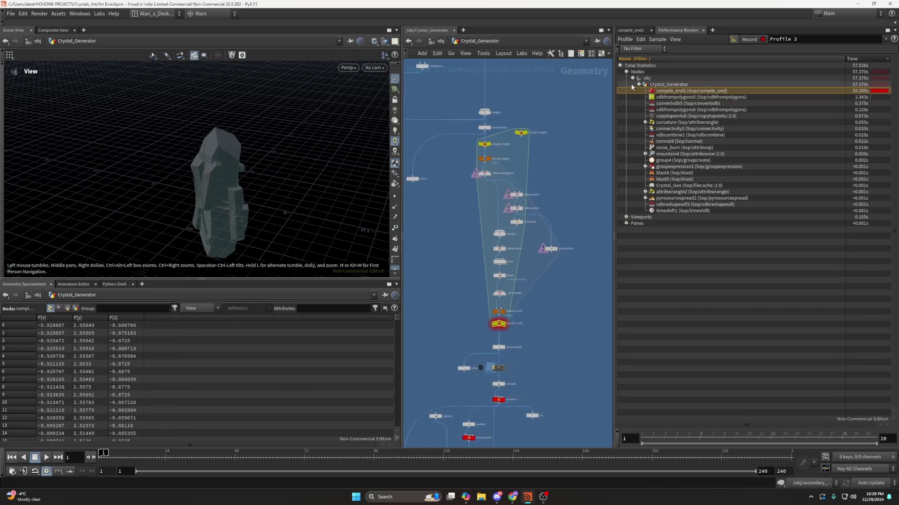
middle_click_drag(552, 161, 547, 174)
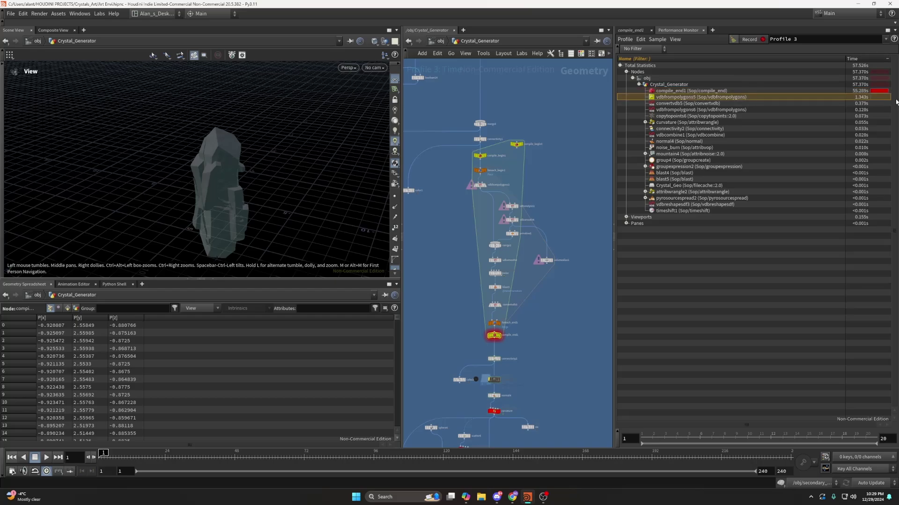
left_click(671, 92)
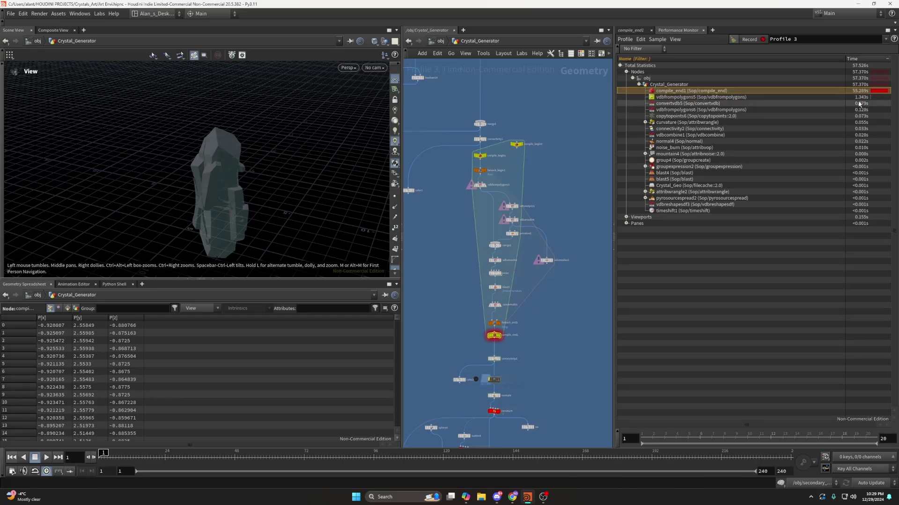
middle_click_drag(555, 190, 570, 193)
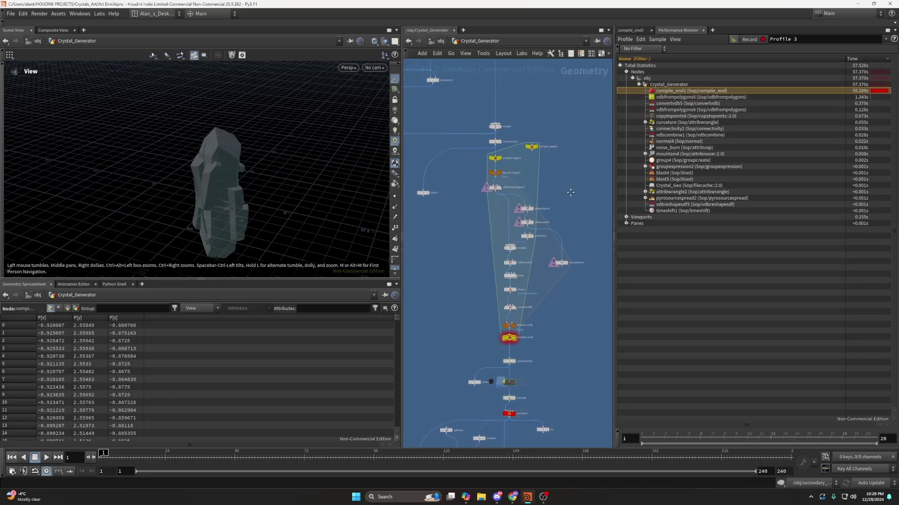
scroll(501, 275, "down", 6)
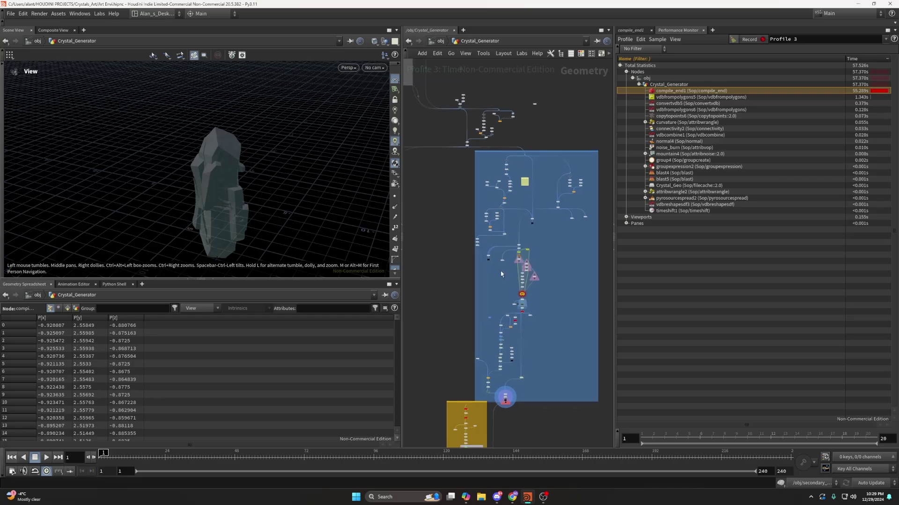
- Find the compile block within the whole Crystal_Generator network and select its nodes to review the block's extent
middle_click_drag(501, 272, 505, 332)
scroll(503, 330, "up", 5)
middle_click_drag(545, 309, 497, 293)
left_click_drag(492, 264, 565, 378)
left_click(566, 378)
scroll(530, 372, "up", 4)
middle_click_drag(531, 372, 510, 370)
left_click_drag(448, 375, 600, 203)
left_click(443, 251)
- Inspect the parameters of the vdbfrompolygons3, vdbanalysis1 and compile_begin1 nodes
scroll(453, 249, "up", 4)
left_click(493, 239)
middle_click_drag(574, 240, 555, 227)
left_click(635, 30)
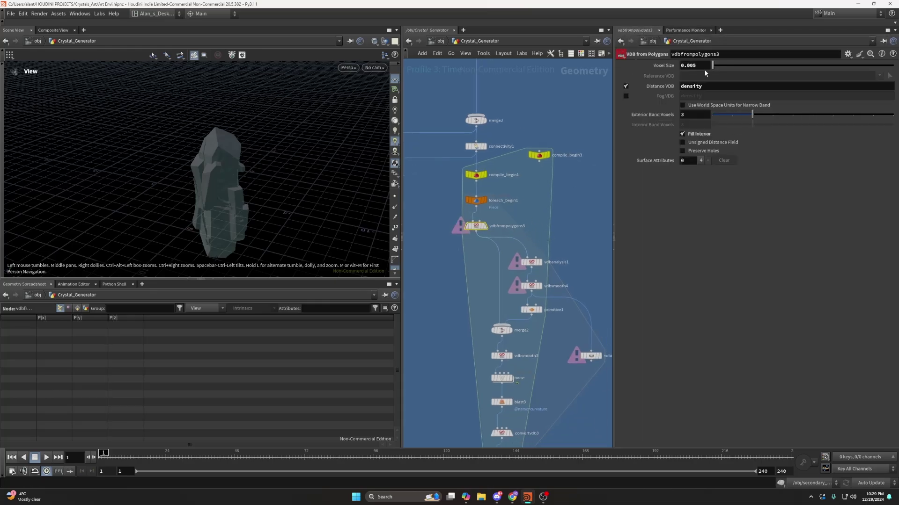
left_click(531, 262)
scroll(583, 243, "down", 3)
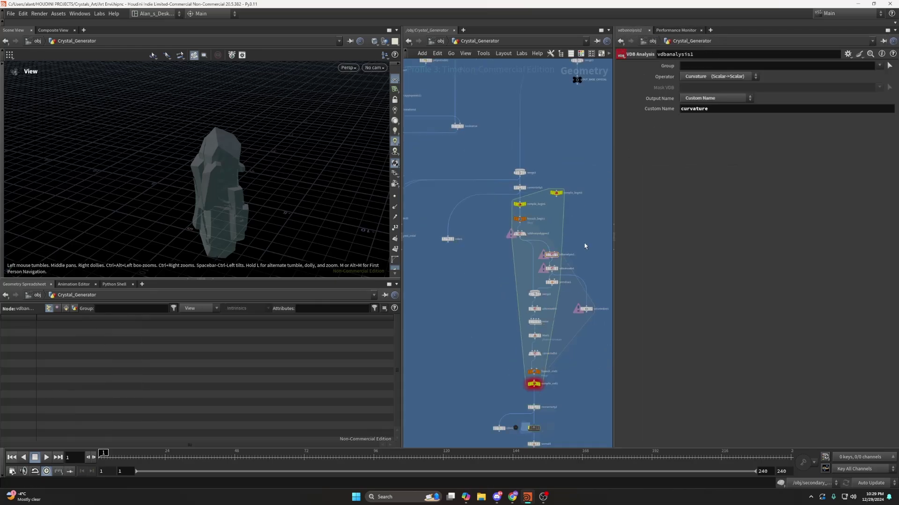
left_click(501, 204)
scroll(570, 227, "down", 3)
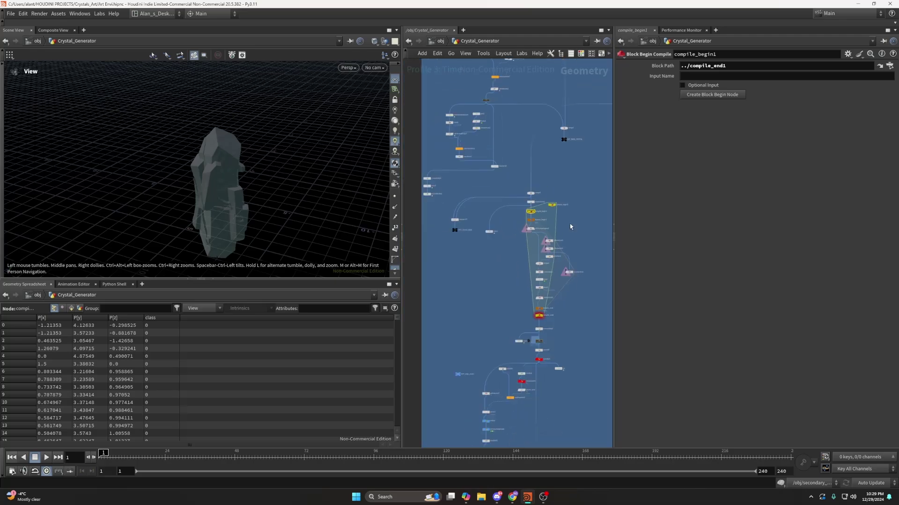
- Review the chain from compile_begin1 down to compile_end1 by selecting and deselecting its nodes
left_click_drag(507, 323, 583, 211)
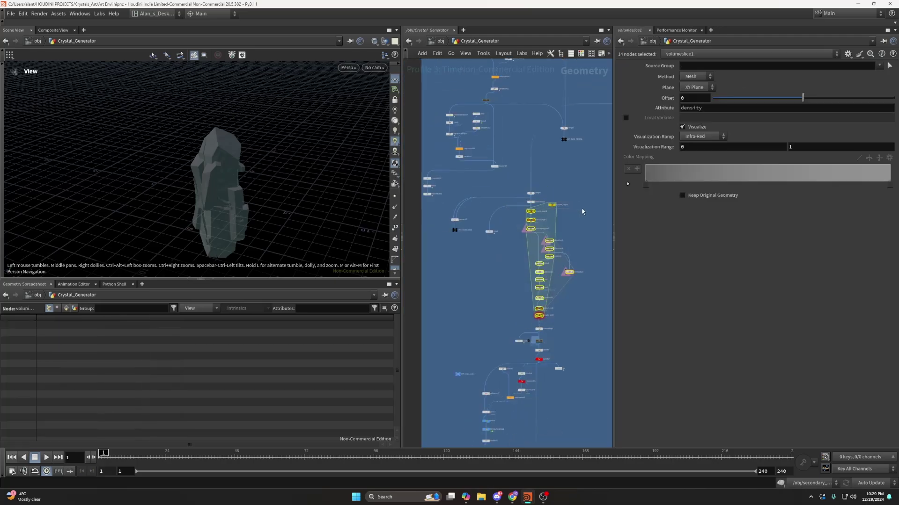
left_click(582, 211)
scroll(580, 210, "up", 3)
left_click_drag(494, 209, 561, 371)
left_click(492, 361)
scroll(491, 362, "down", 2)
left_click_drag(483, 365, 564, 256)
left_click(565, 258)
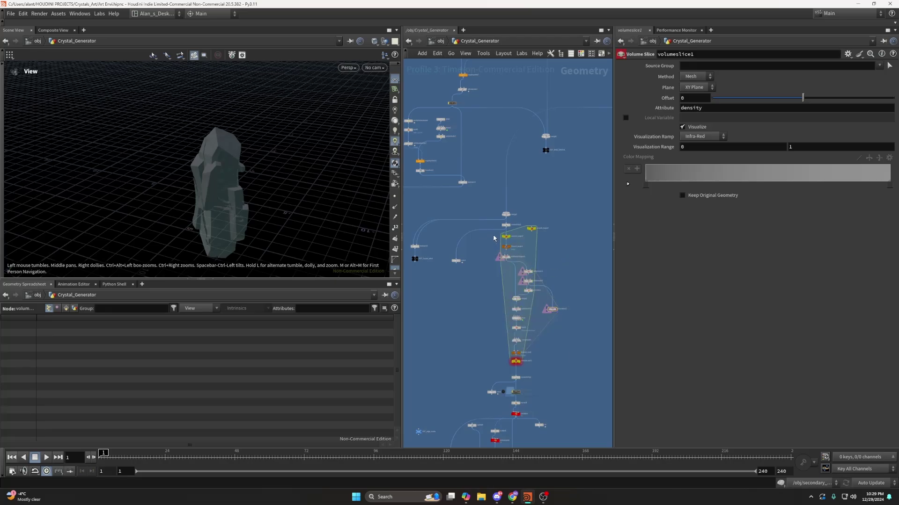
- Select the compile block's nodes again and bring back the recorded profile to compare their cook times
left_click_drag(259, 157, 286, 164)
left_click_drag(491, 236, 569, 371)
left_click_drag(477, 364, 580, 237)
left_click(676, 30)
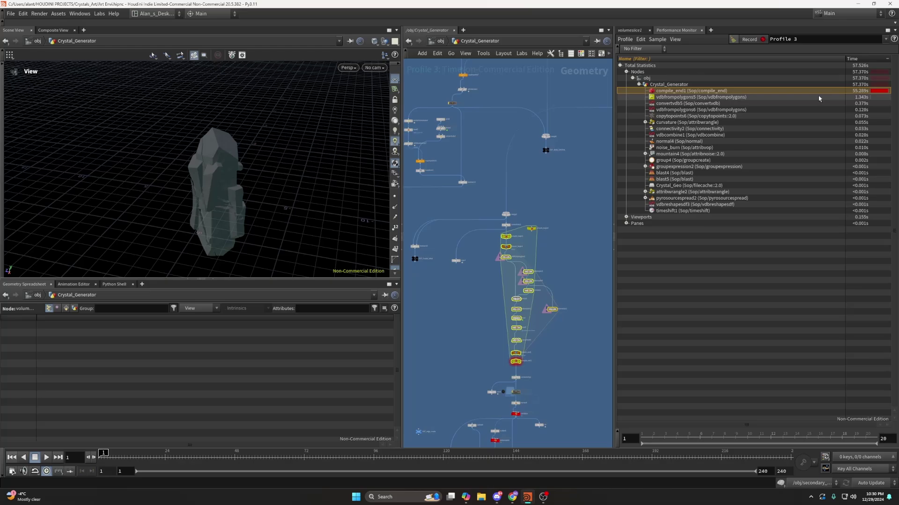
- Examine the compile block ending in compile_end1 and its place within the whole Crystal_Generator network
middle_click_drag(570, 270, 565, 266)
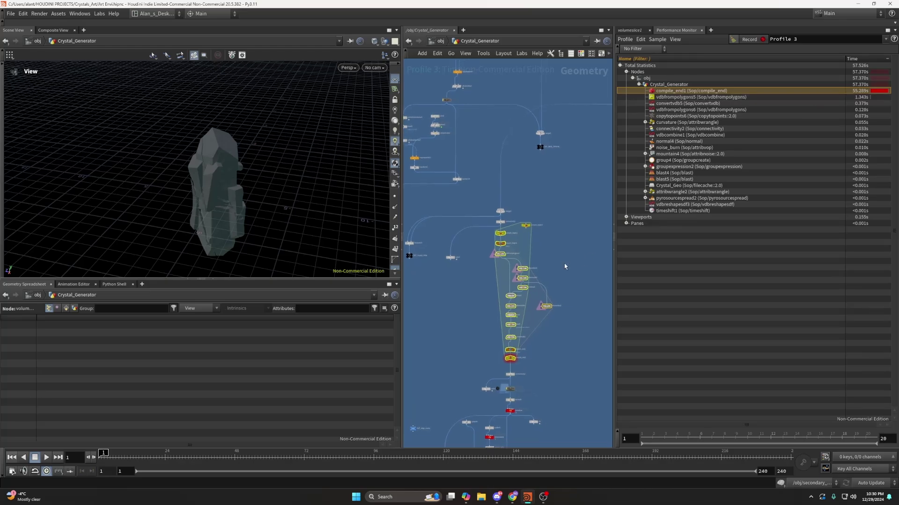
left_click(482, 231)
left_click_drag(481, 231, 571, 371)
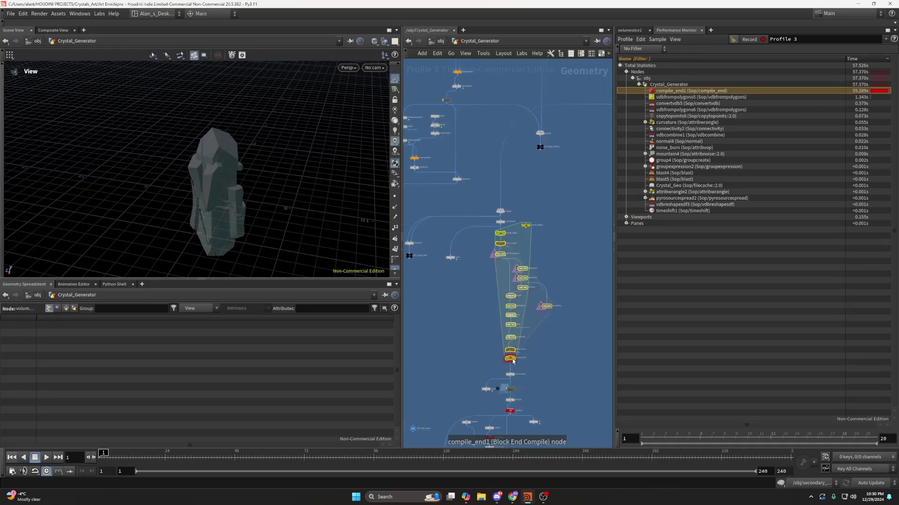
left_click_drag(511, 358, 510, 358)
scroll(560, 276, "down", 5)
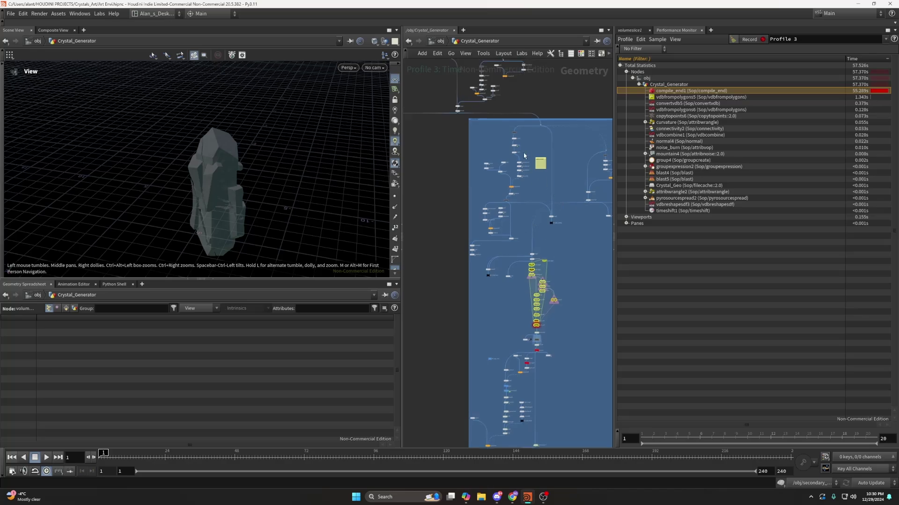
middle_click_drag(561, 276, 551, 222)
left_click(563, 260)
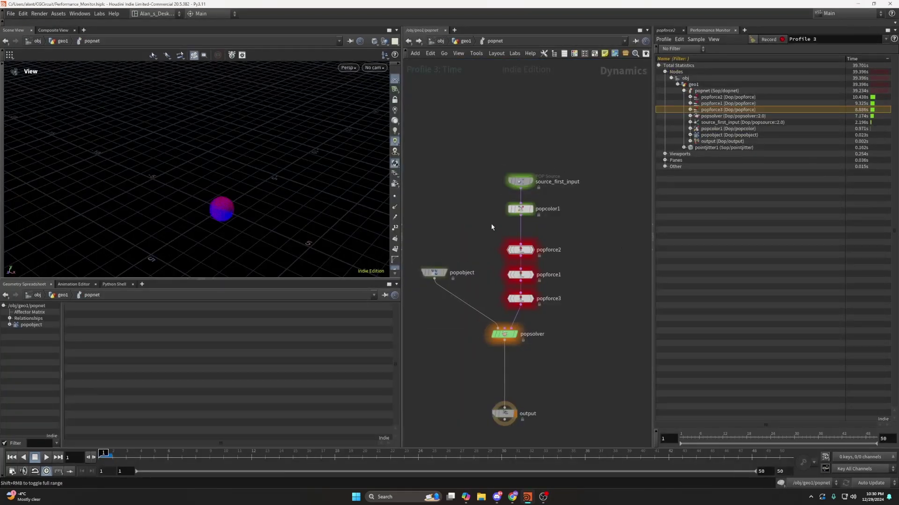
- Go up to geo1 and review the popnet, sphere2 and attribvop1 nodes, including the inside of attribvop1
left_click(466, 41)
left_click(670, 32)
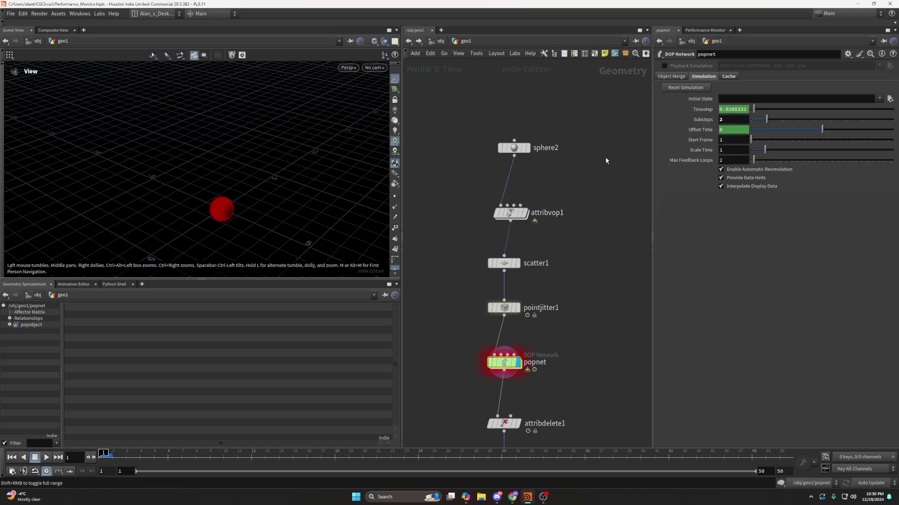
scroll(562, 182, "down", 3)
left_click(532, 163)
left_click(539, 205)
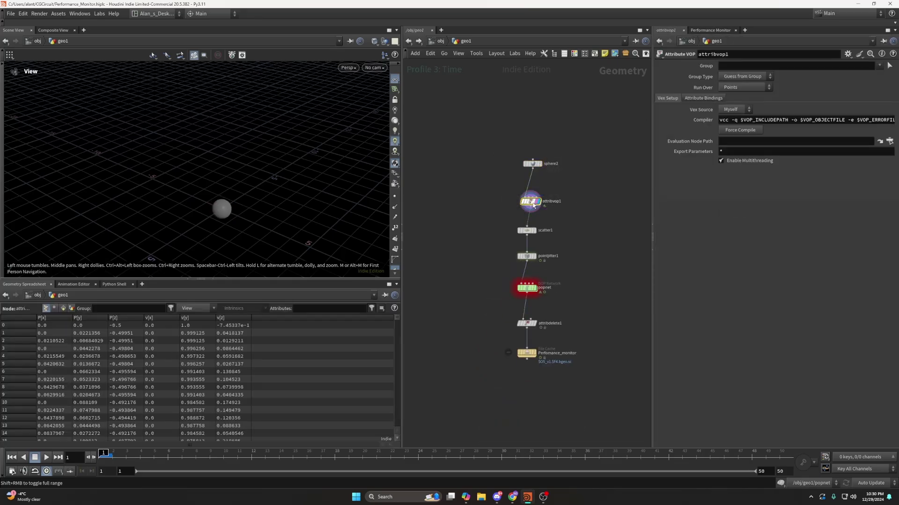
double_click(533, 203)
left_click(466, 40)
- Set scatter1's Force Total Count to 1000
left_click(527, 230)
left_click(742, 107)
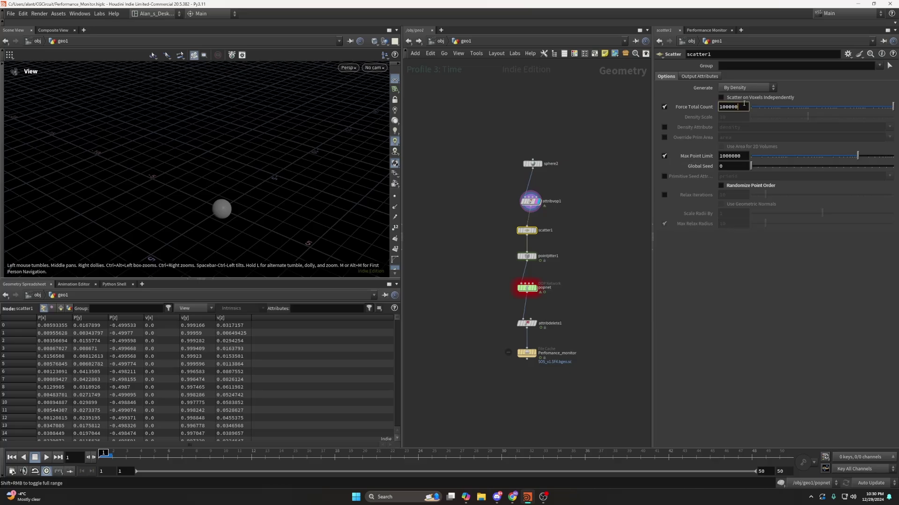
key("BackSpace")
key("BackSpace")
key("Return")
- Enter popnet, play the particle simulation with the reduced point count, and return to the first frame
double_click(535, 289)
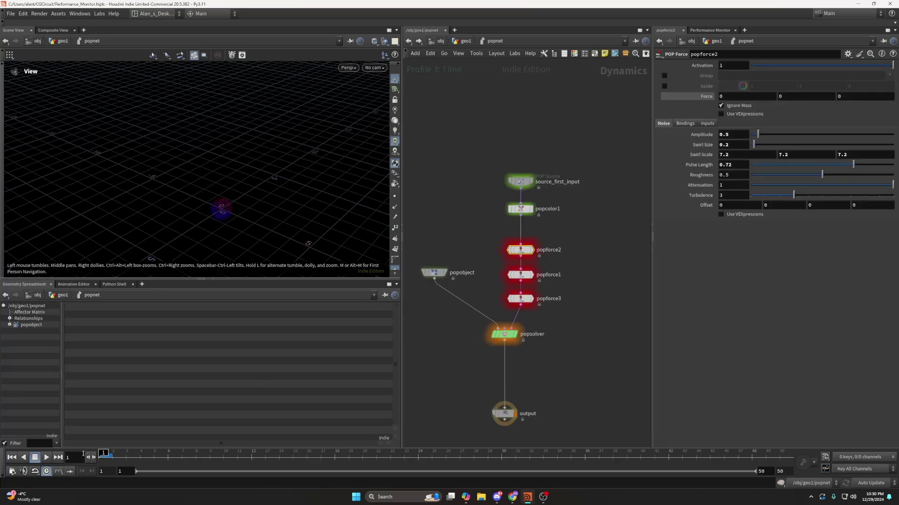
left_click(46, 458)
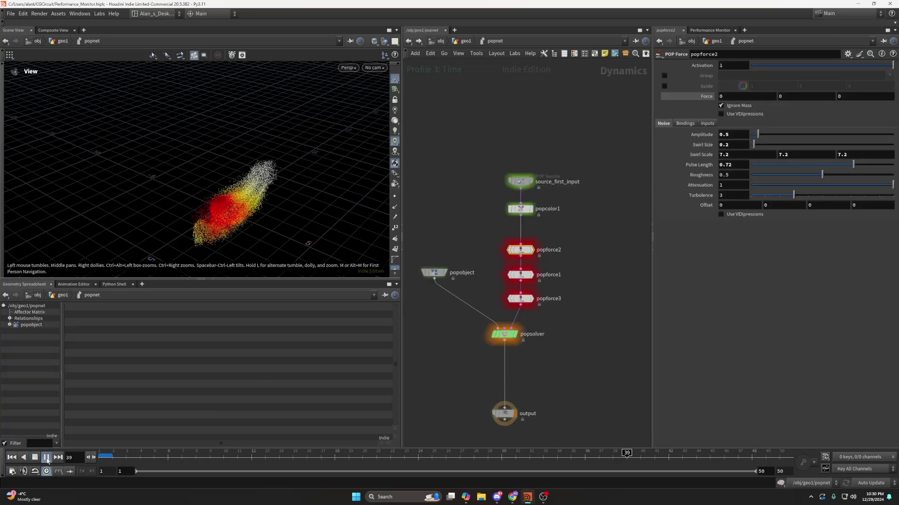
left_click(47, 458)
key("ctrl+Up")
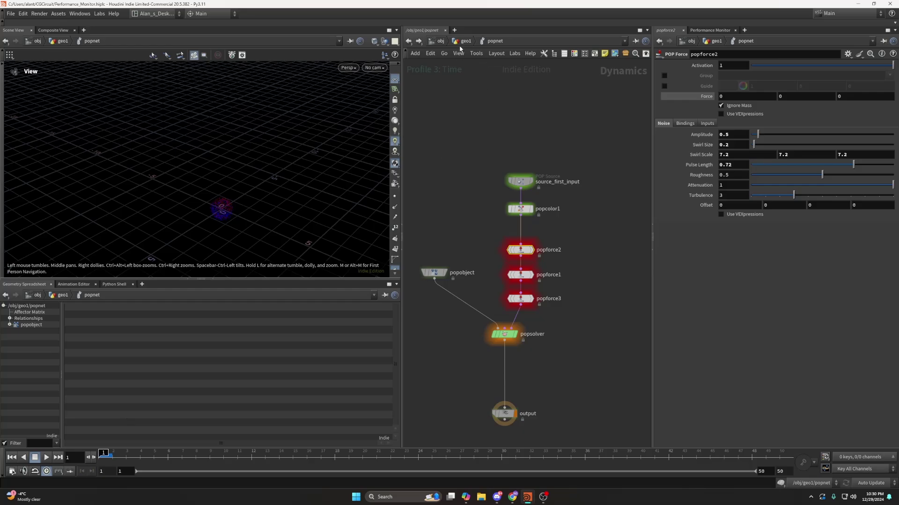
- Go back up to geo1 and restore scatter1's Force Total Count to 100000
key("u")
left_click(526, 230)
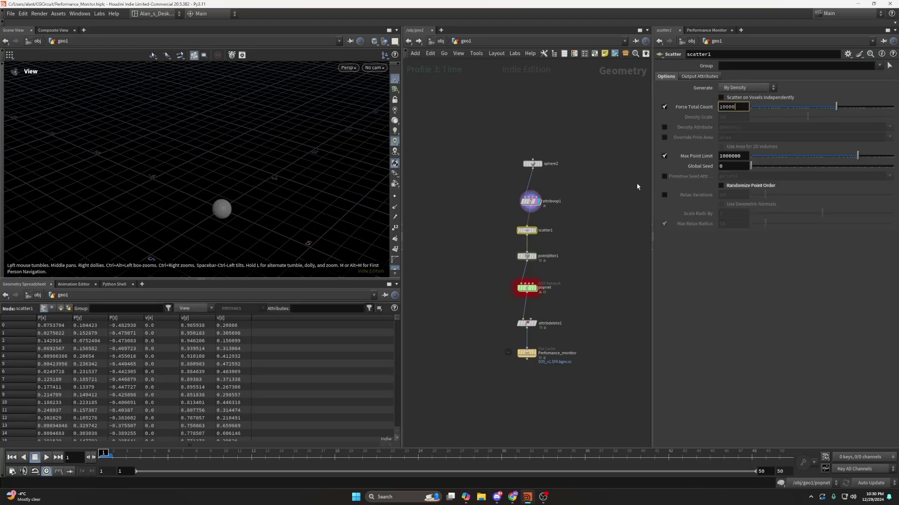
type("0")
key("Return")
- Select attribvop1, then return the display to popnet and enter it to look over its particle nodes
left_click(530, 201)
middle_click_drag(577, 228, 573, 166)
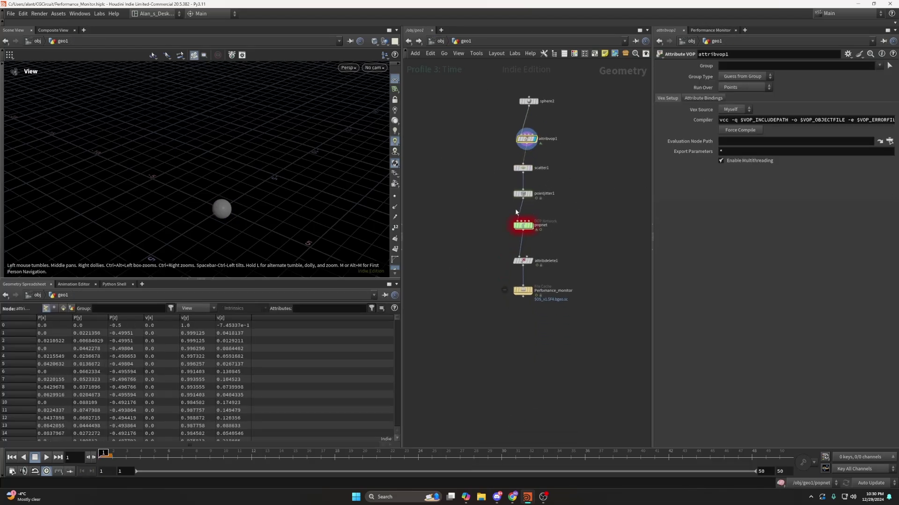
left_click(522, 226)
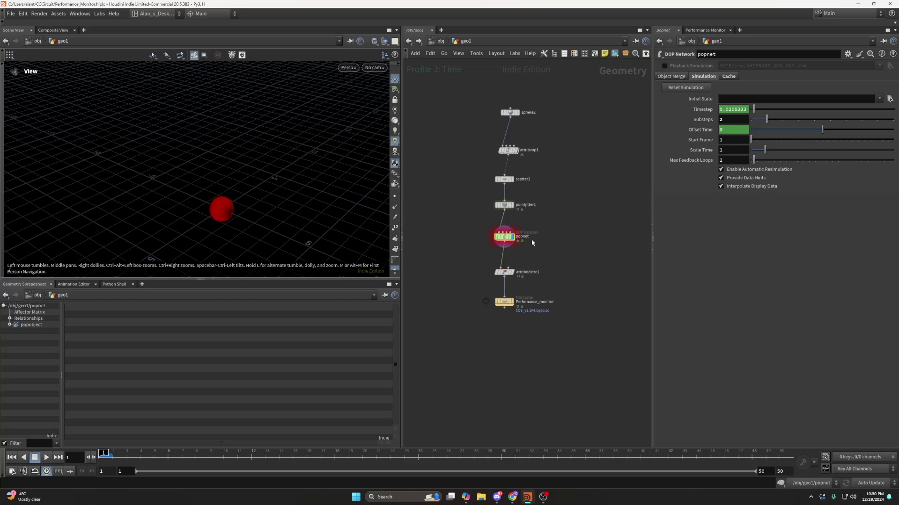
double_click(505, 237)
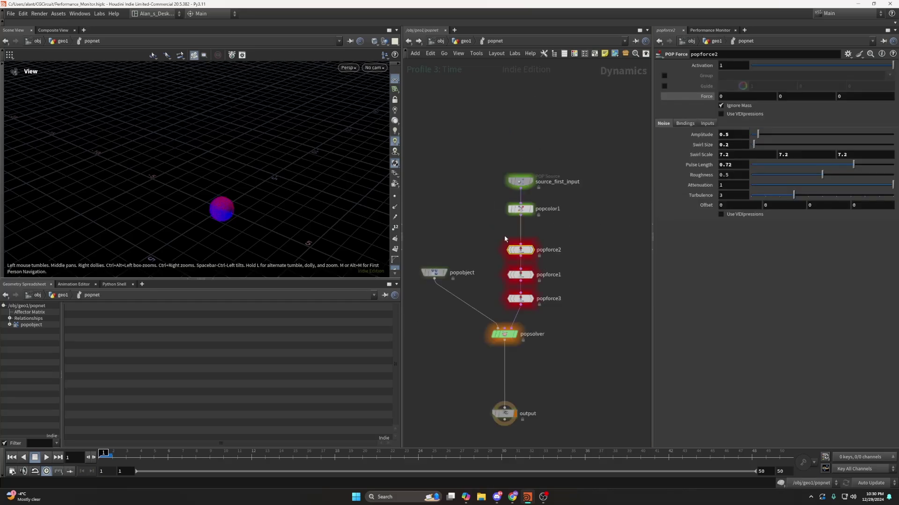
- Record a new Performance Monitor profile of geo1 while cooking the simulation to frame 50, and stop the recording
left_click(466, 41)
left_click(704, 30)
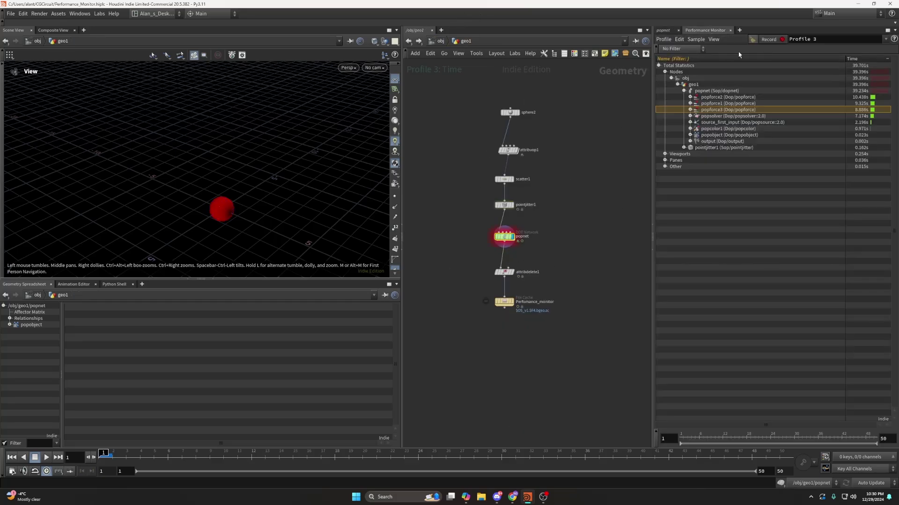
left_click(767, 39)
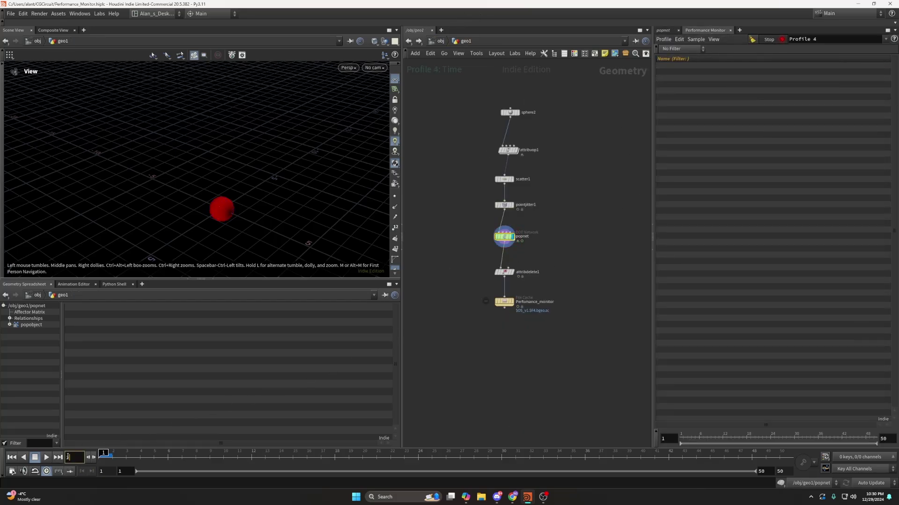
type("50")
key("Return")
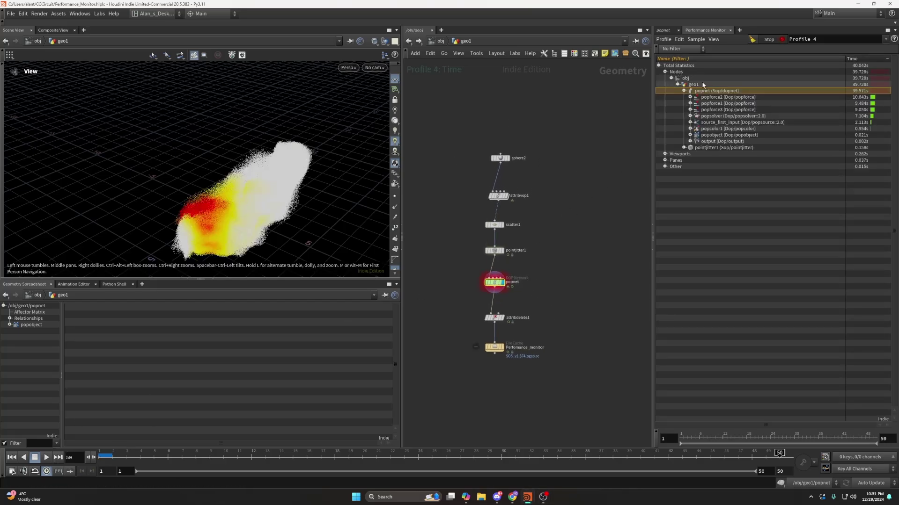
left_click(769, 39)
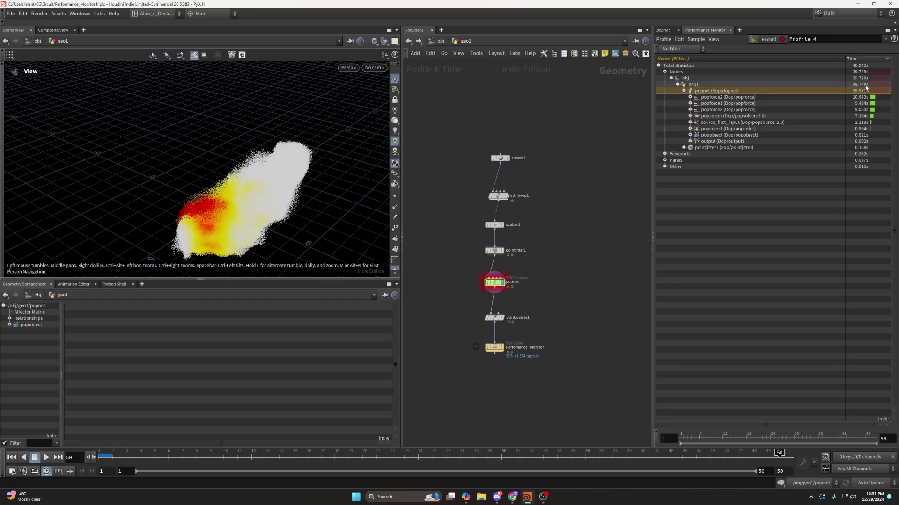
- Select the popforce and popsolver entries in Profile 4 to compare their cook times
left_click_drag(794, 97, 737, 114)
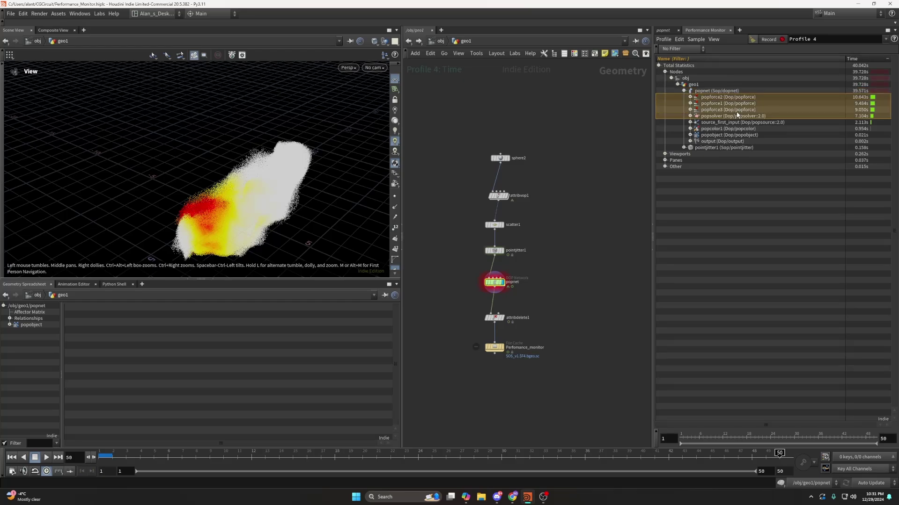
left_click(731, 111)
left_click(733, 115)
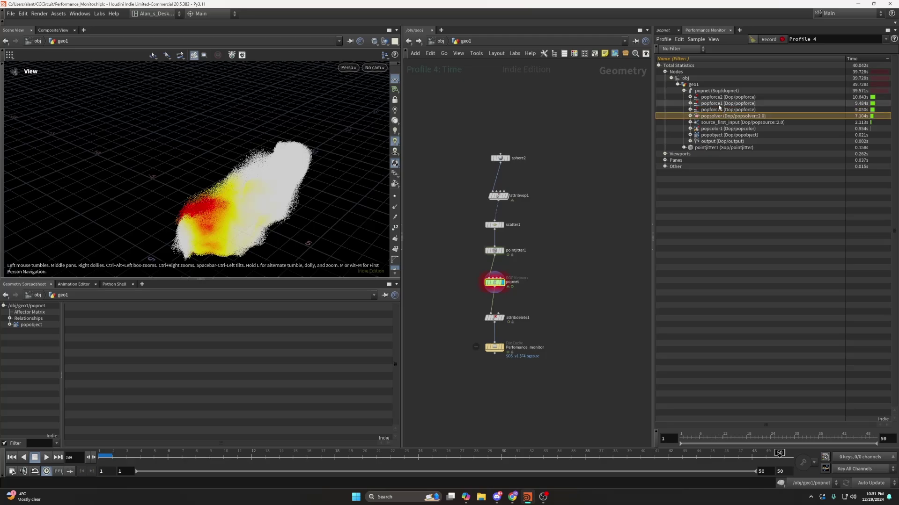
left_click(721, 97, "shift")
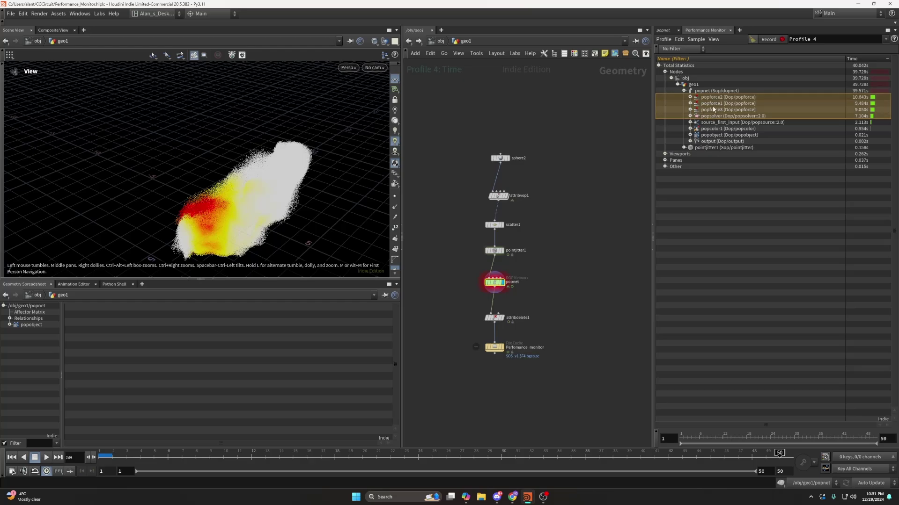
- Enter popnet and its popsolver, and locate the highlighted kill_dead_at_end SOP Solver inside
double_click(495, 282)
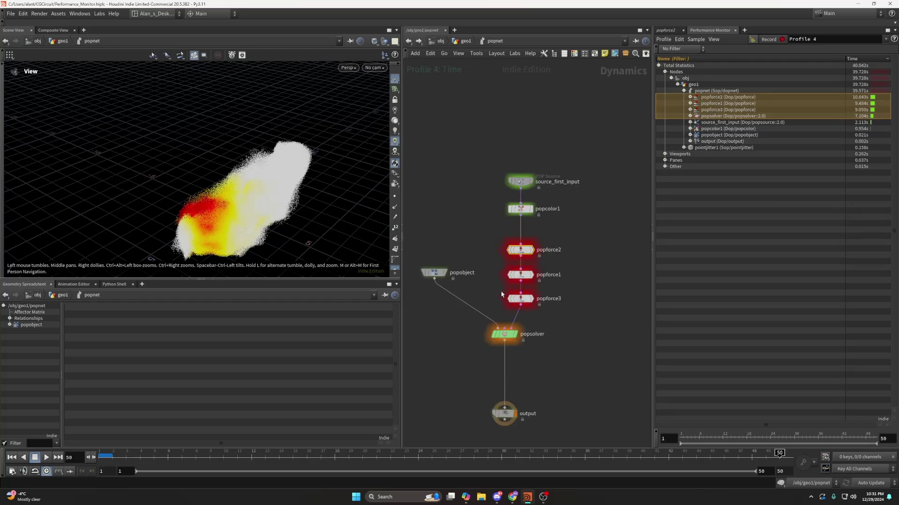
double_click(502, 334)
scroll(470, 281, "up", 8)
middle_click_drag(463, 247, 395, 312)
scroll(567, 311, "down", 5)
middle_click_drag(578, 319, 442, 314)
scroll(588, 296, "up", 8)
left_click(506, 322)
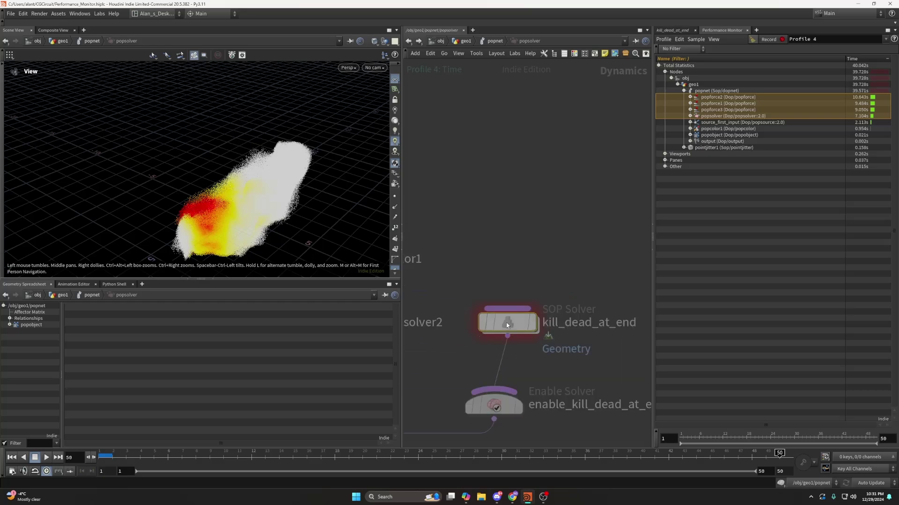
- Open kill_dead_at_end to examine its compile block, and go back up to popnet
double_click(498, 321)
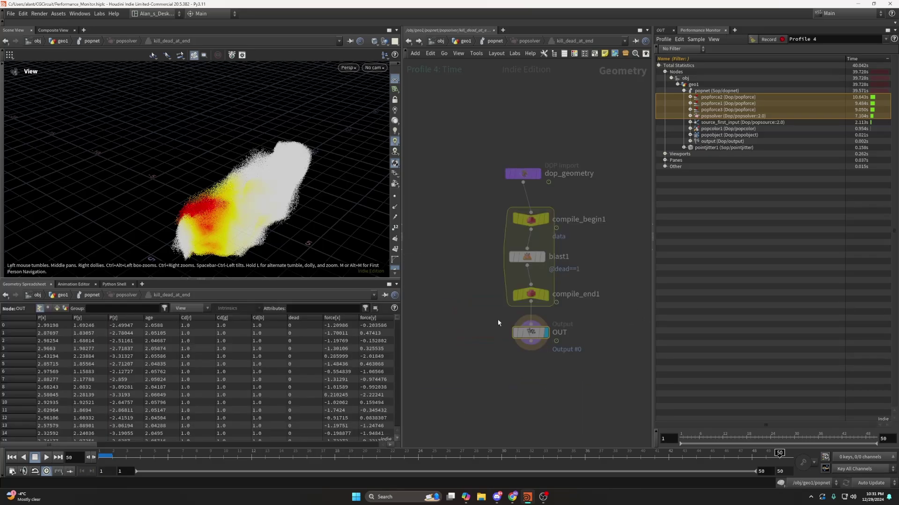
left_click(407, 42)
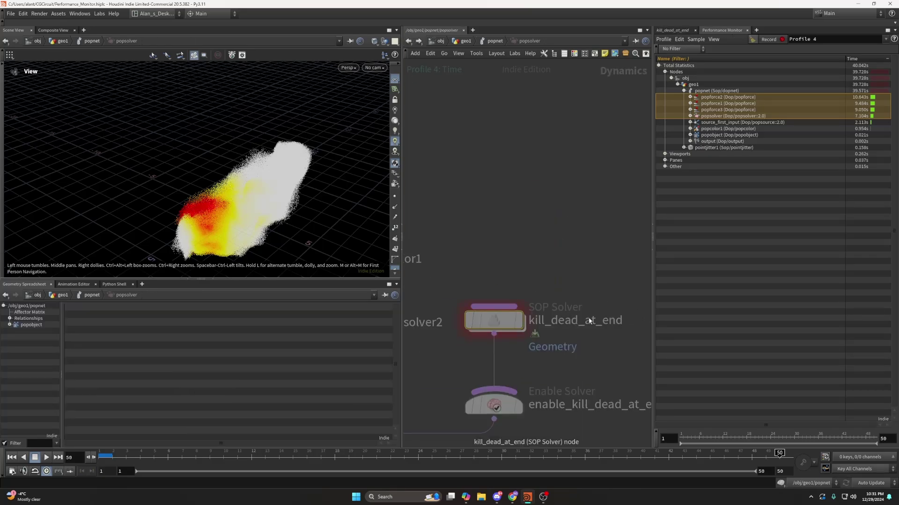
scroll(574, 279, "down", 4)
middle_click_drag(562, 268, 568, 245)
left_click(494, 41)
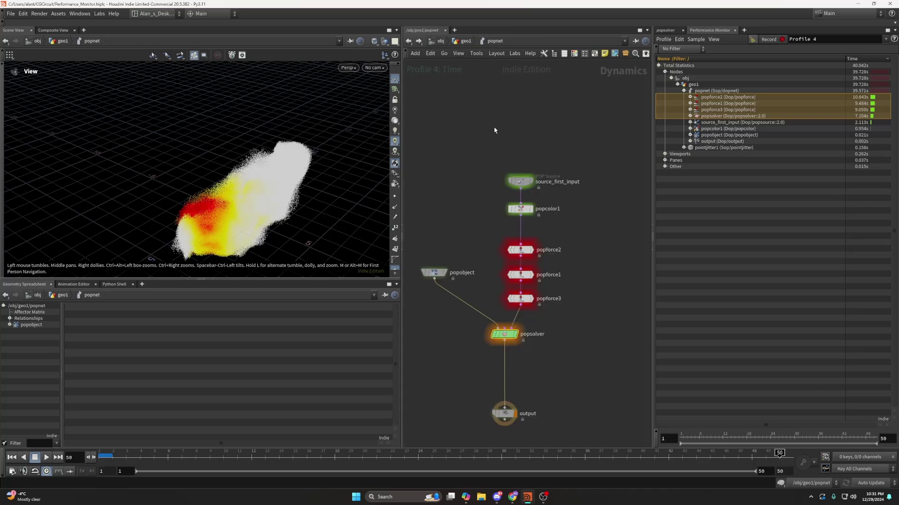
- Move popsolver lower and the source and force chain away from popobject, spacing out the three popforce nodes
left_click(507, 346)
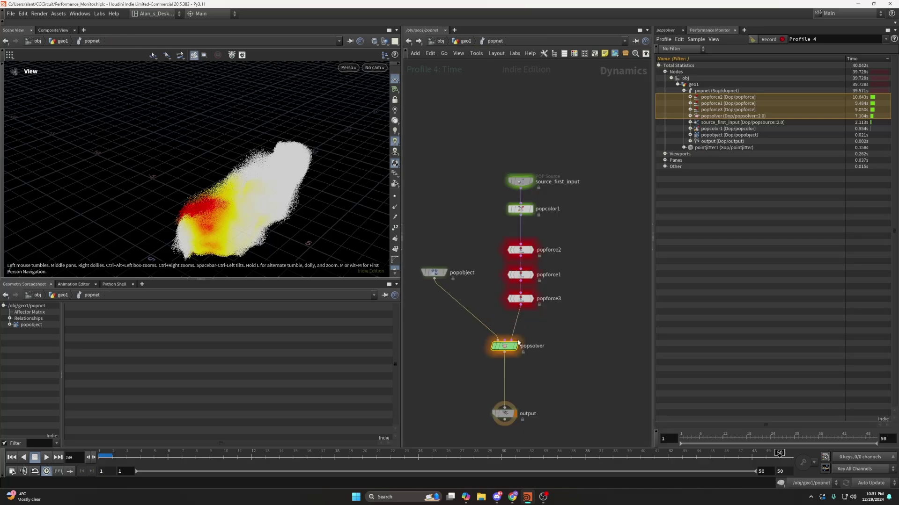
left_click_drag(520, 149, 582, 300)
left_click(515, 291)
left_click_drag(571, 291, 571, 302)
left_click_drag(572, 269, 573, 274)
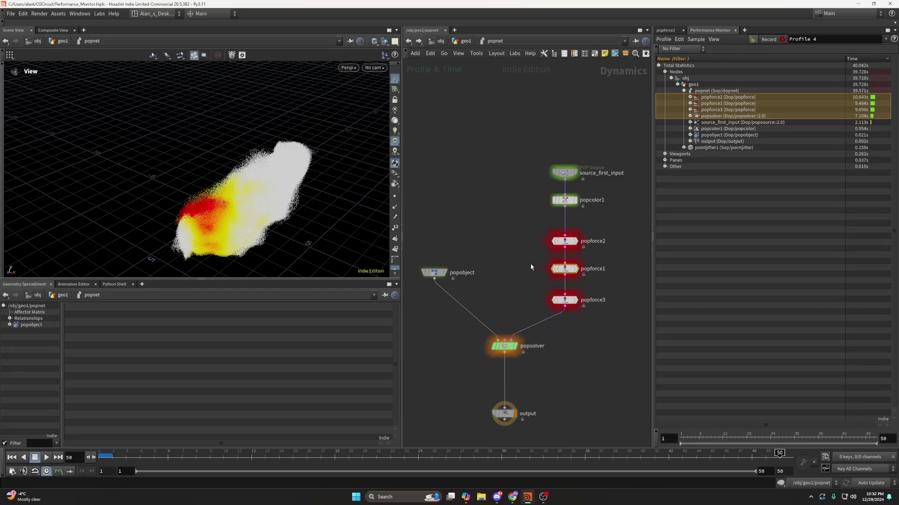
left_click_drag(529, 240, 588, 283)
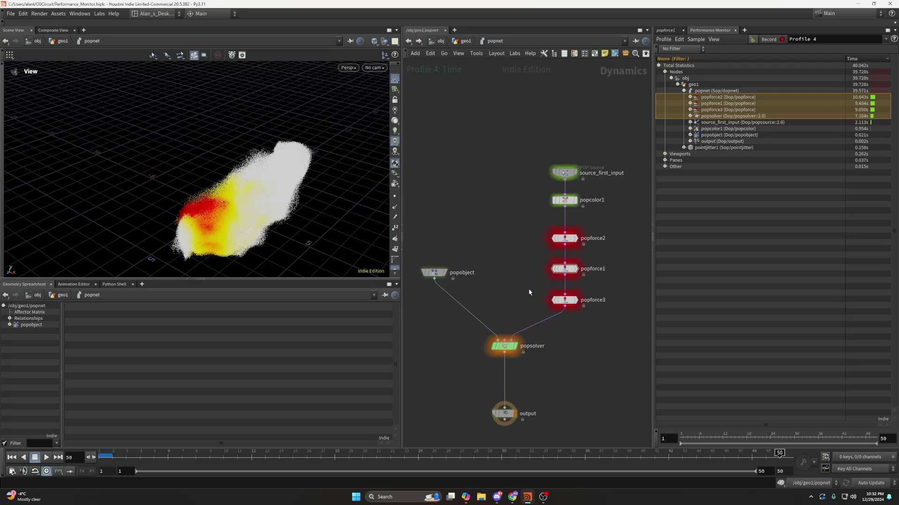
- Select the three popforce nodes, compare popforce1's and popforce3's parameters, and bring back the recorded profile
middle_click_drag(619, 268, 593, 266)
left_click_drag(499, 236, 588, 315)
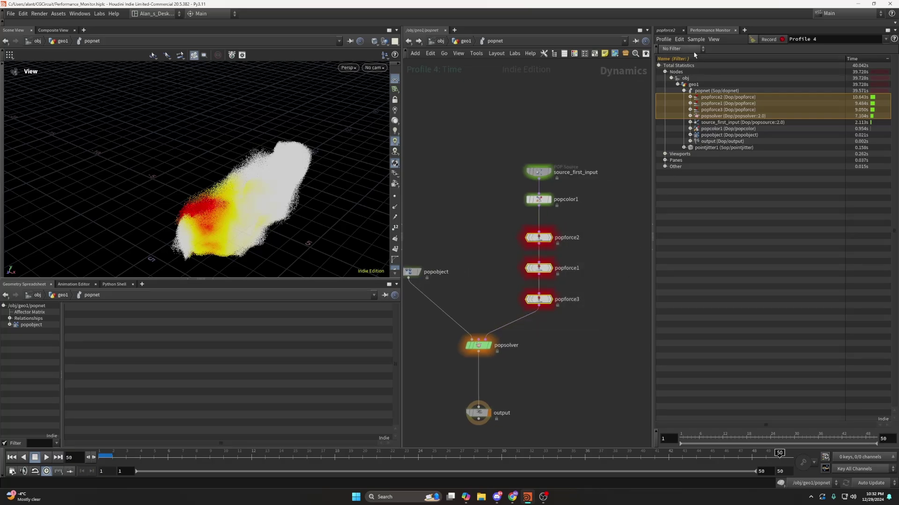
left_click(665, 30)
left_click(538, 267)
left_click_drag(501, 293, 560, 315)
left_click(709, 30)
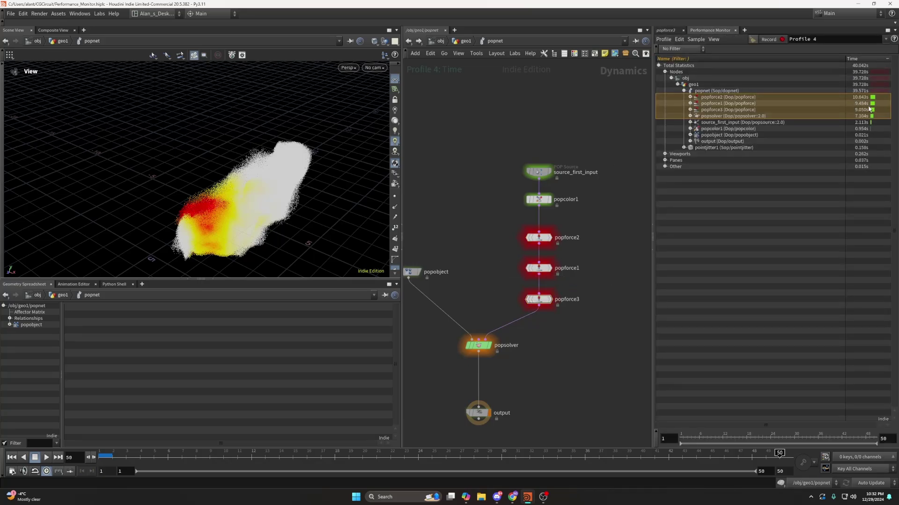
- Compare the cook times of popforce3 and popsolver in the recorded profile
left_click(738, 110)
left_click(732, 116)
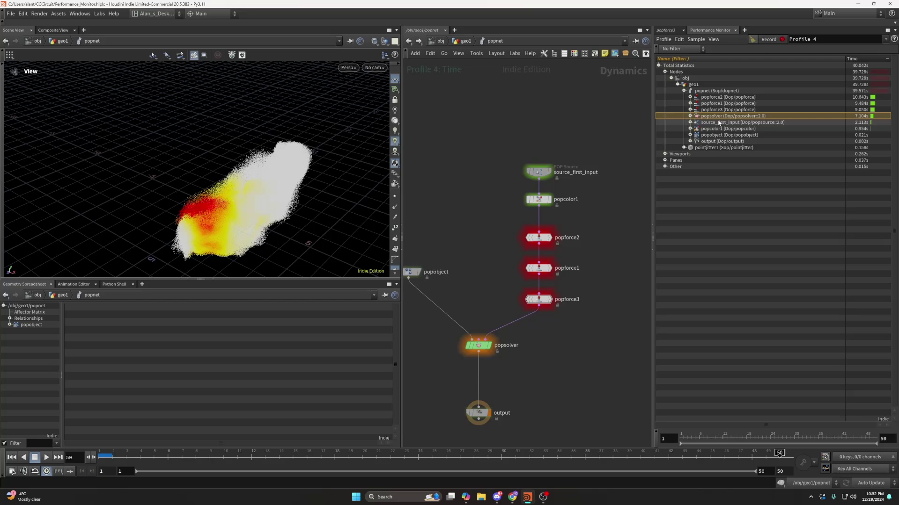
left_click(795, 110)
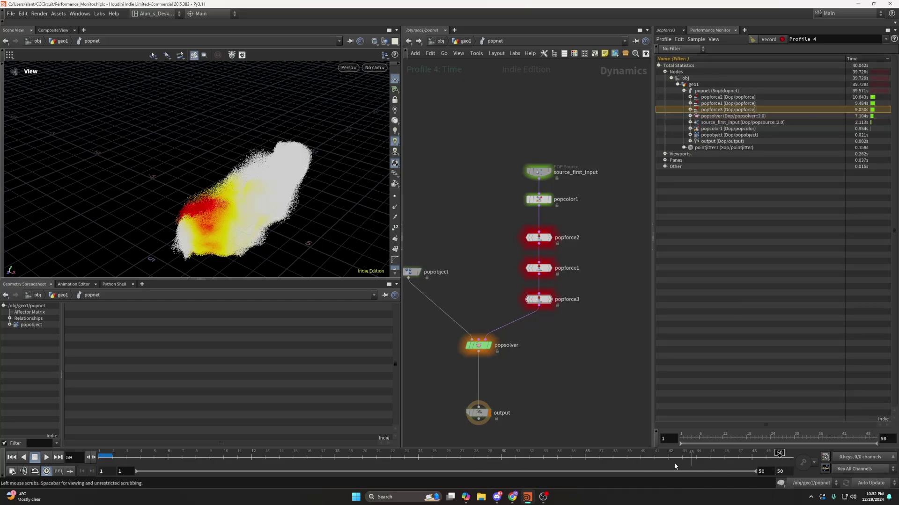
- Inspect the noise parameters of popforce2 and popforce1
left_click(539, 237)
left_click(666, 30)
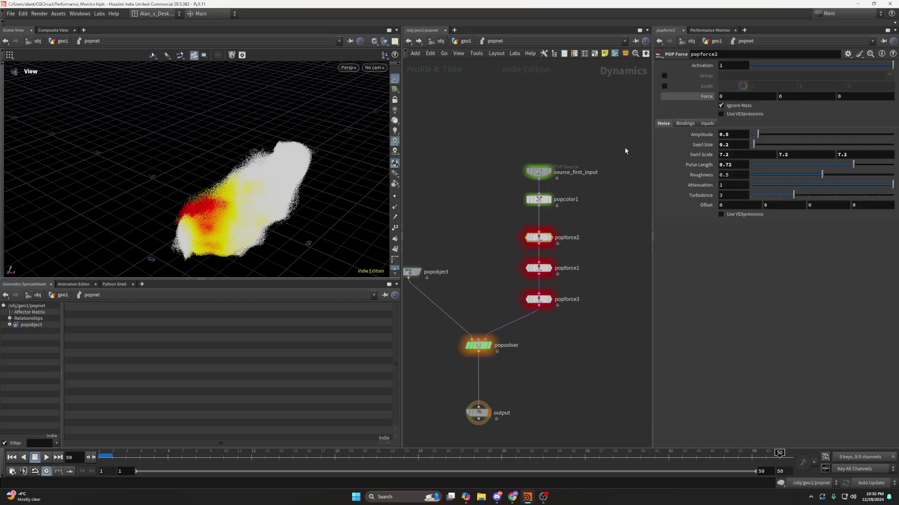
left_click_drag(500, 261, 581, 276)
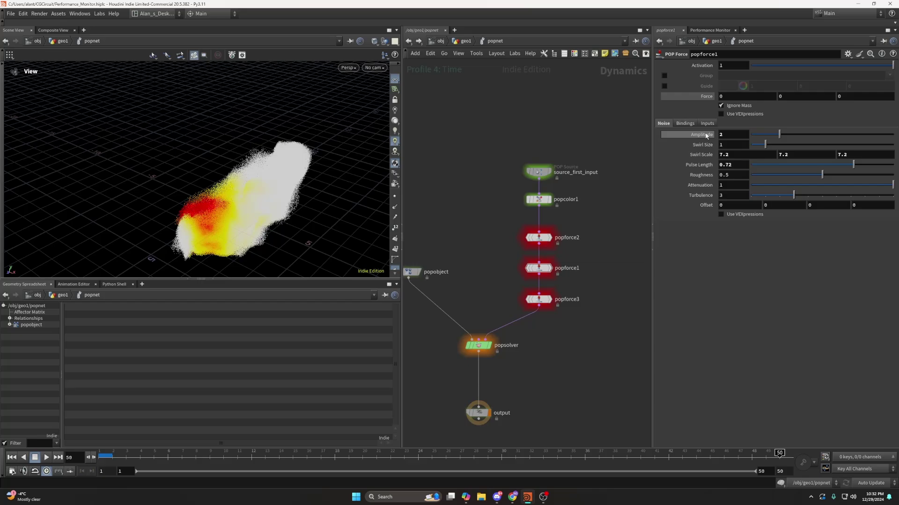
- Compare the noise amplitude and swirl size settings across popforce2, popforce3 and popforce1
left_click_drag(499, 256, 574, 235)
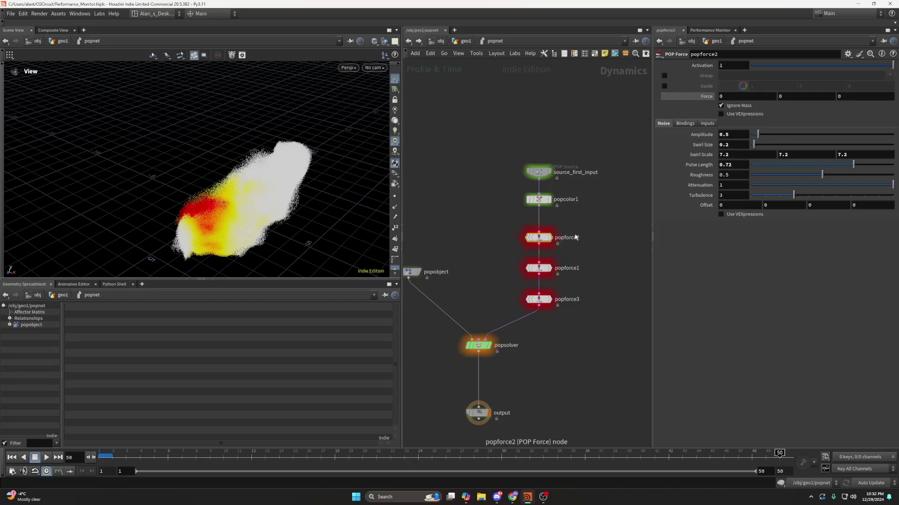
left_click(546, 240)
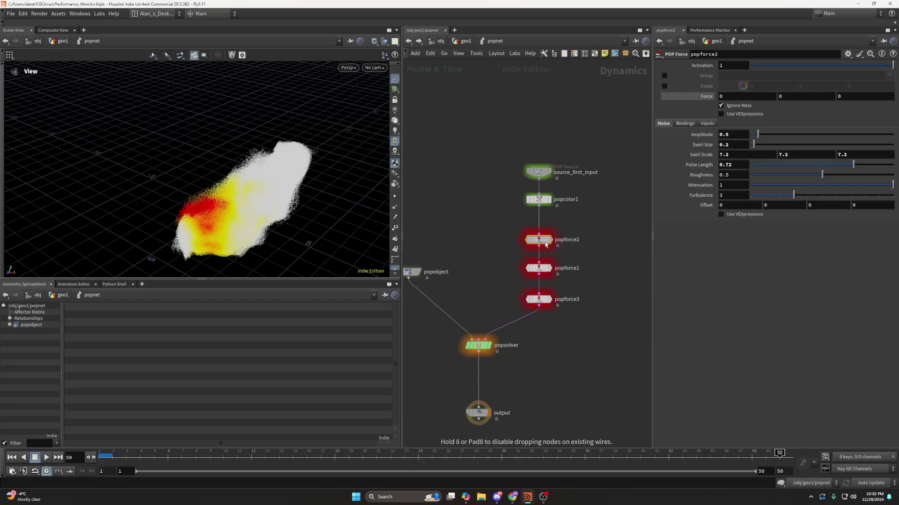
left_click_drag(501, 290, 562, 305)
left_click(574, 262)
left_click_drag(543, 270, 543, 274)
left_click_drag(732, 135, 709, 141)
left_click(545, 278)
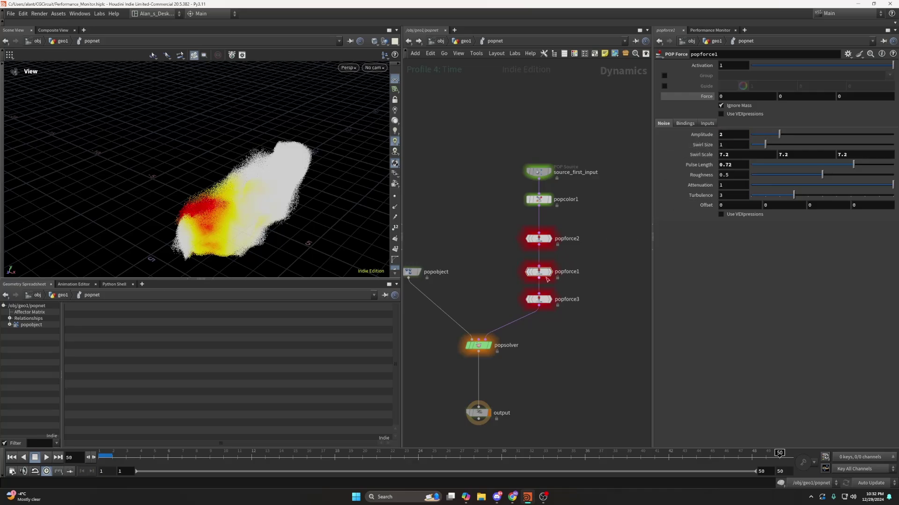
- Recheck popforce1's noise amplitude against the noise settings of popforce3 and popforce2
left_click_drag(540, 273, 541, 268)
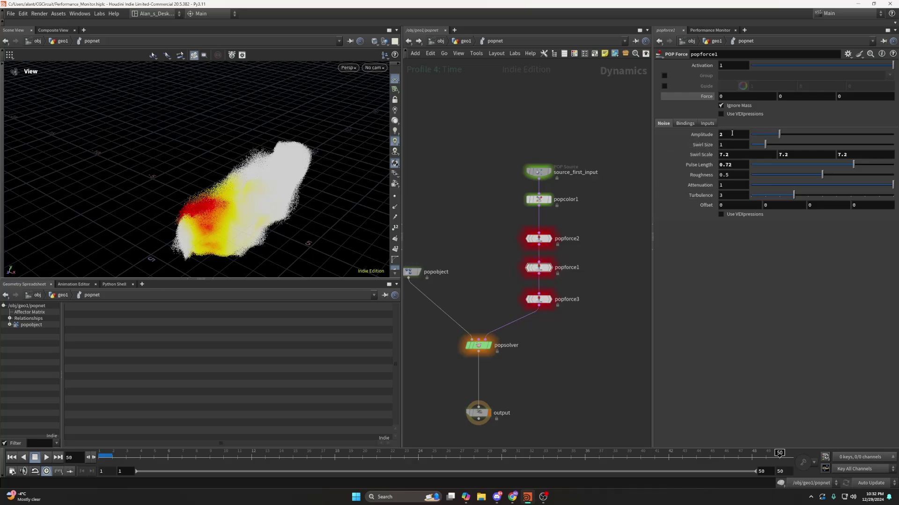
left_click_drag(732, 134, 687, 145)
left_click(542, 240)
left_click_drag(516, 293, 579, 309)
left_click(544, 241)
left_click(546, 300)
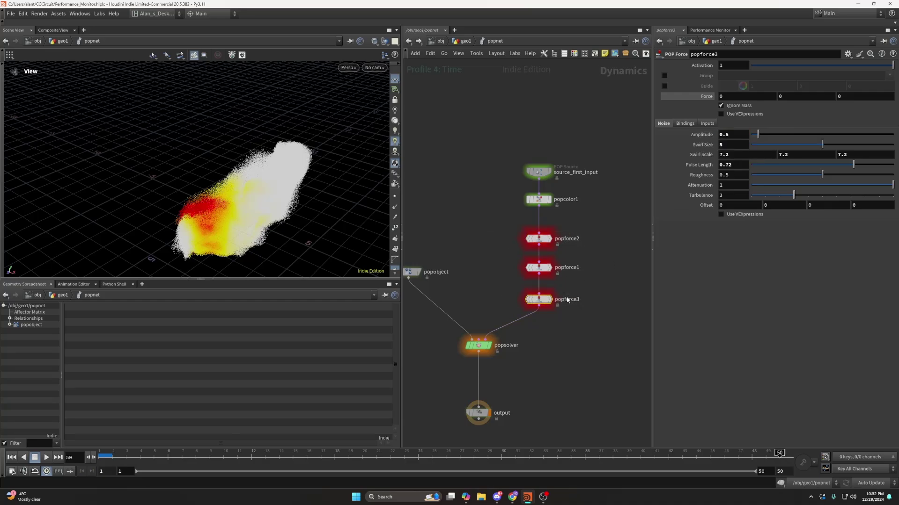
left_click_drag(514, 225, 554, 248)
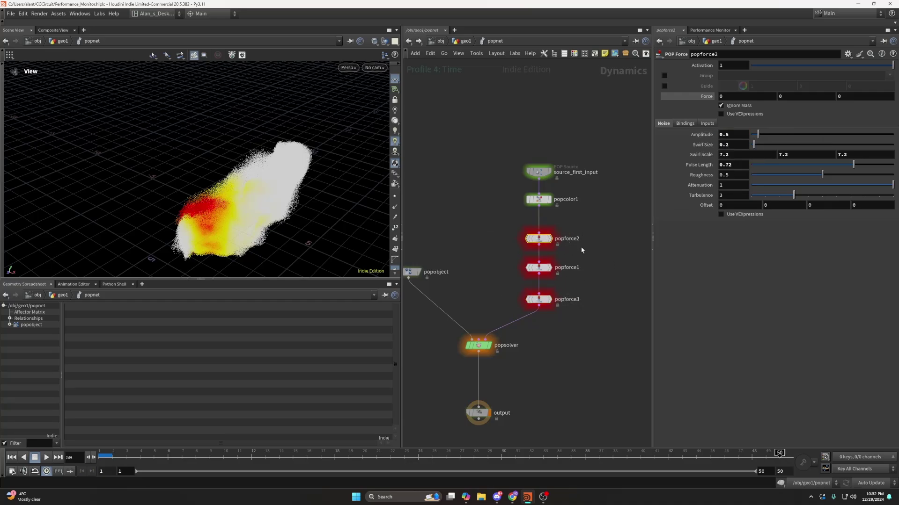
- Detach popforce3 and popforce2 from the force chain, leaving only popforce1 connected, and bring up the recorded profile
left_click_drag(557, 304, 610, 281)
left_click_drag(547, 240, 613, 243)
left_click(709, 30)
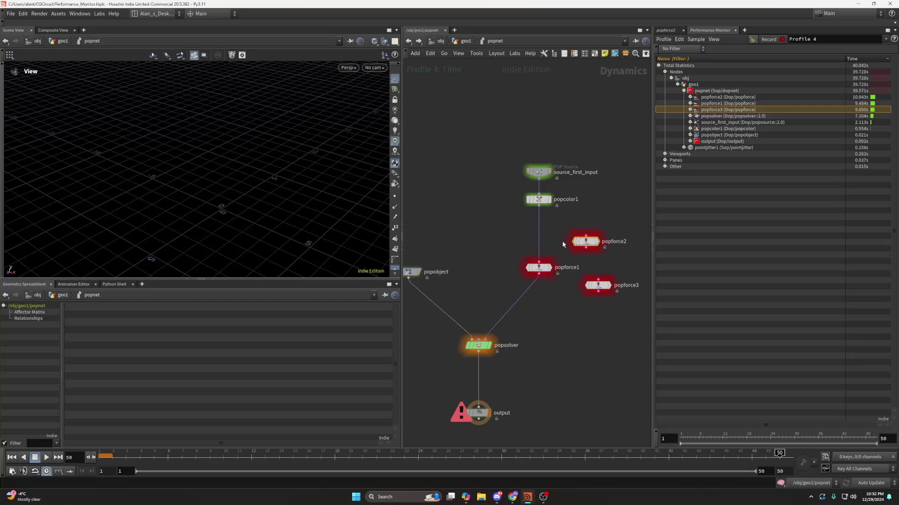
- Reinsert popforce2 between popcolor1 and popforce1, straighten and space the two force nodes, and show popforce1's parameters
left_click_drag(586, 242, 540, 243)
double_click(540, 242)
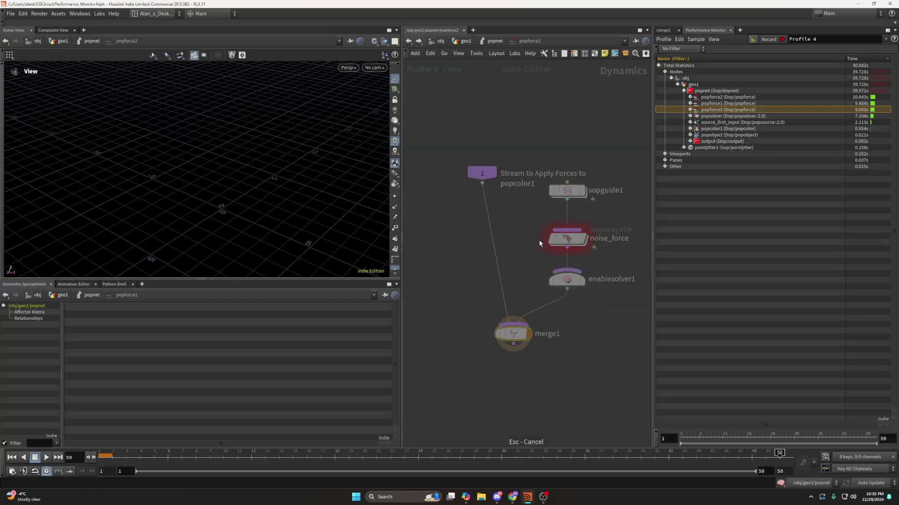
key("u")
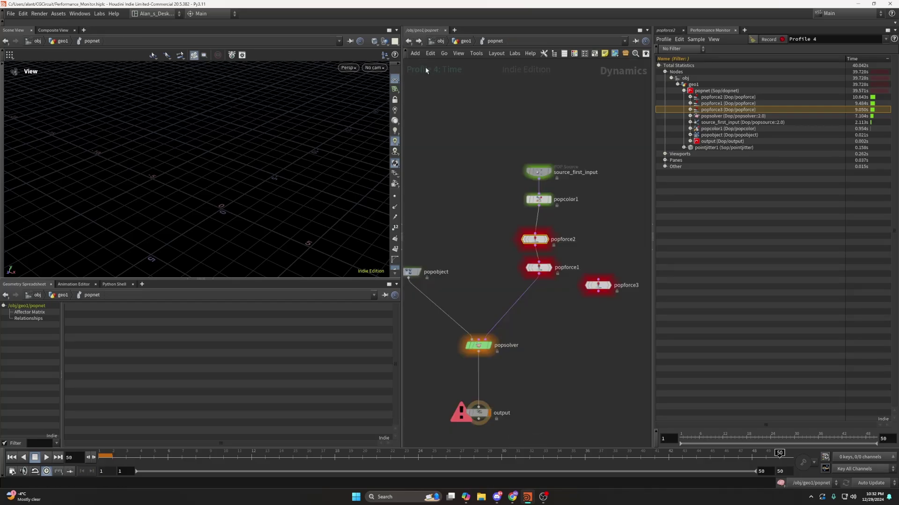
left_click(670, 32)
left_click_drag(540, 241, 544, 240)
left_click_drag(544, 270, 544, 275)
left_click(492, 254)
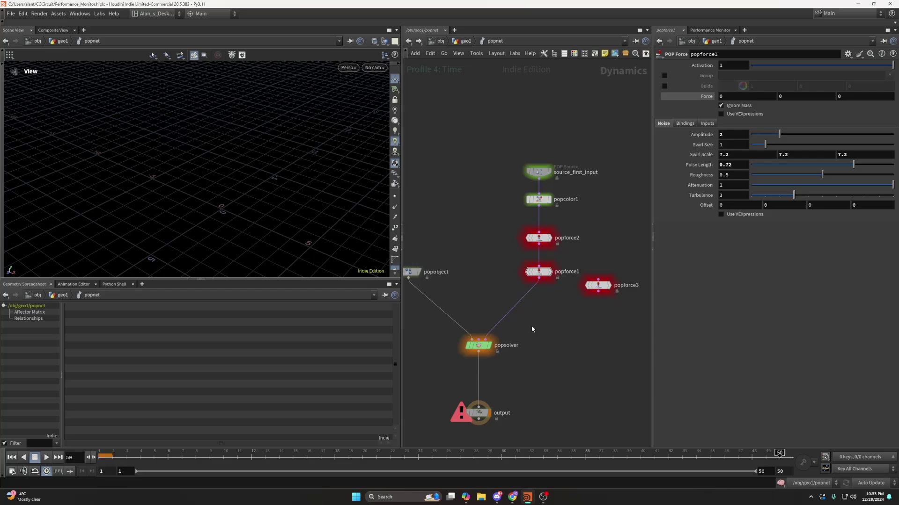
- Move the disconnected popforce3 slightly lower beside the chain, bring back the recorded profile, and select popforce2
left_click(538, 271)
left_click_drag(598, 285, 593, 307)
left_click(723, 30)
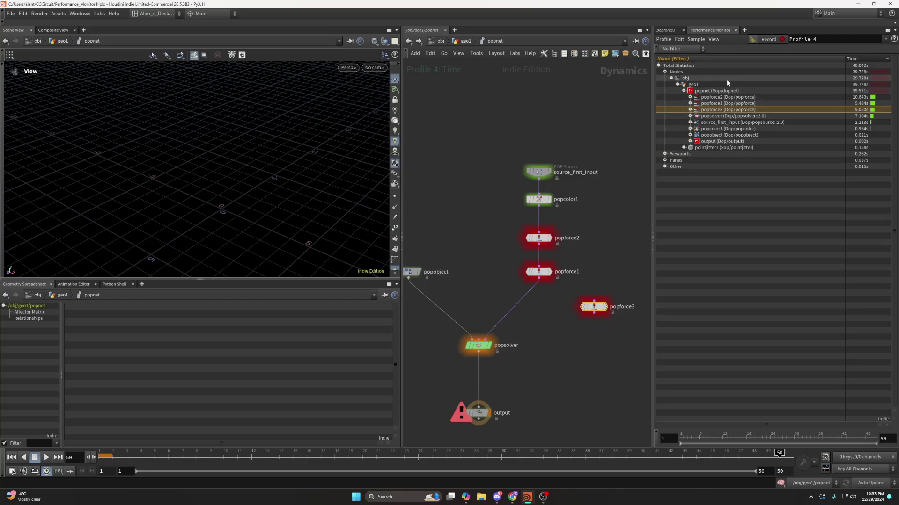
left_click(538, 238)
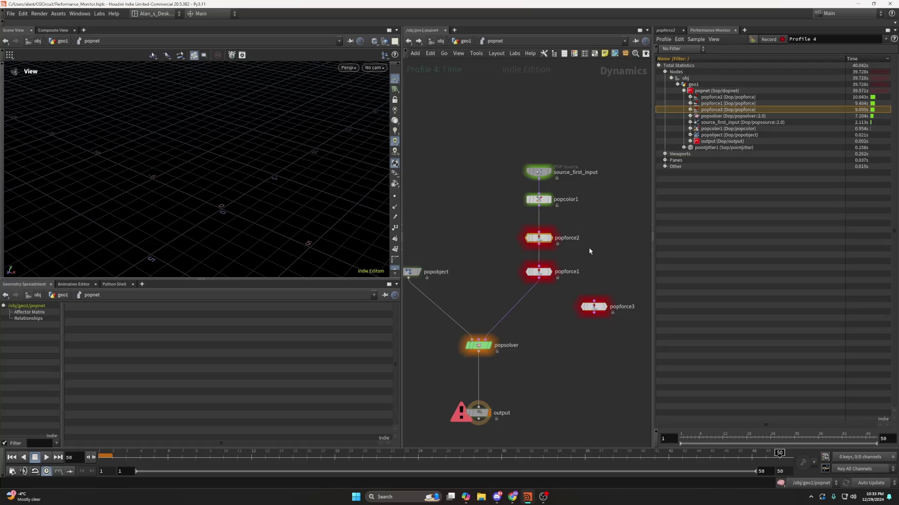